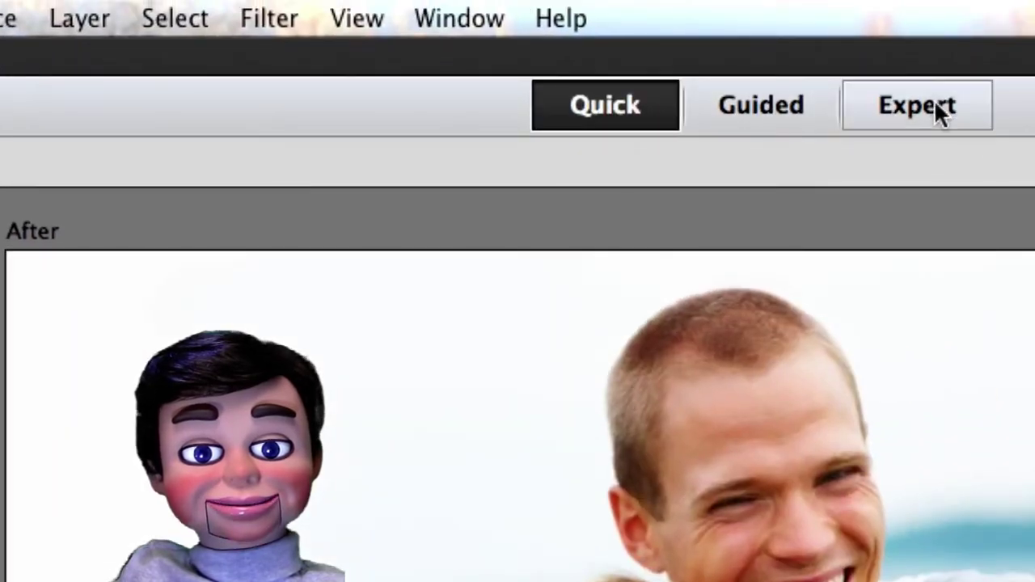
Switch from the Expert and Quick workspaces to Guided mode to show its edits list
{"action": "left_click", "coordinate": [930, 105]}
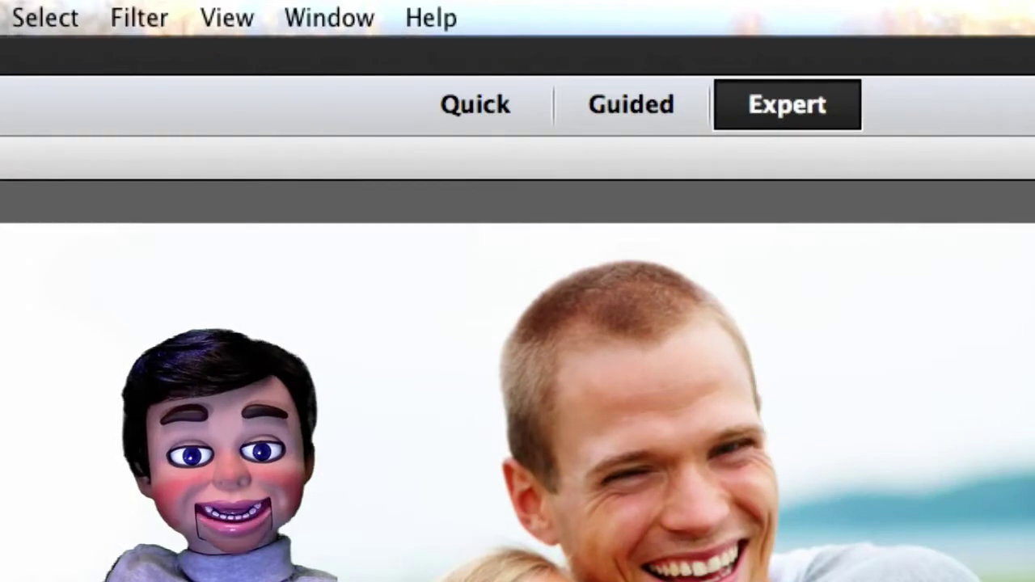
{"action": "left_click", "coordinate": [476, 104]}
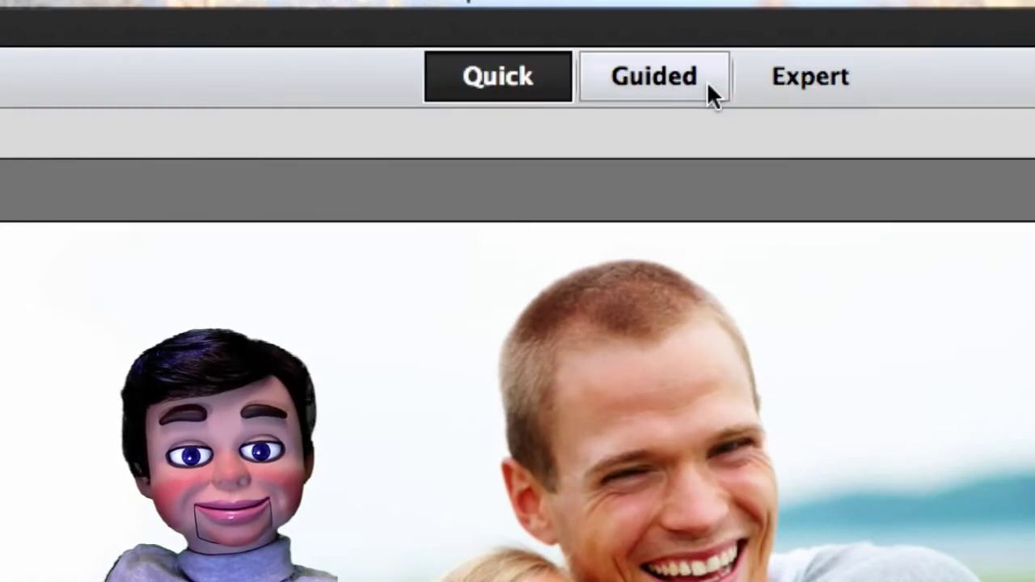
{"action": "left_click", "coordinate": [707, 81]}
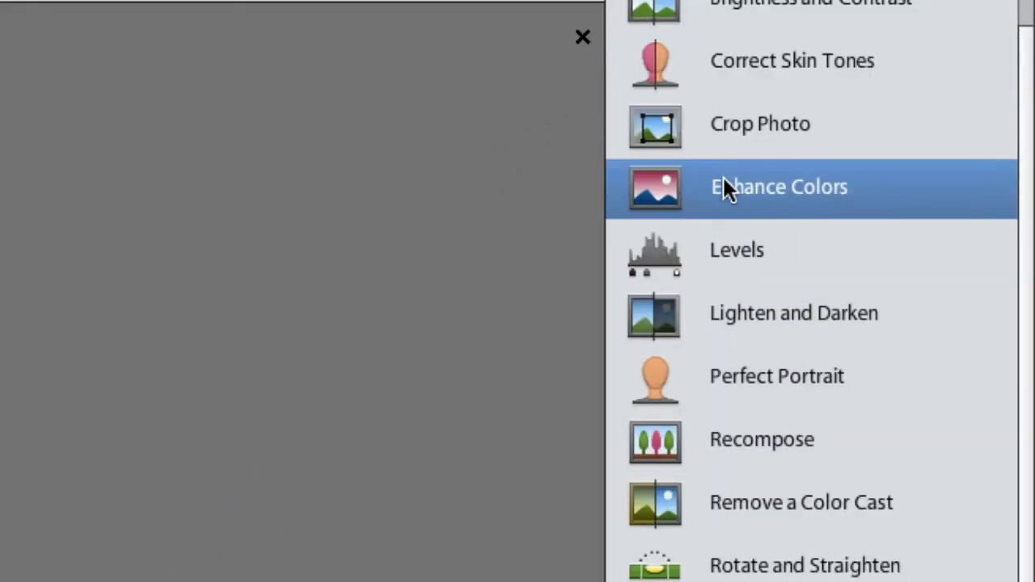
{"action": "left_click", "coordinate": [725, 185]}
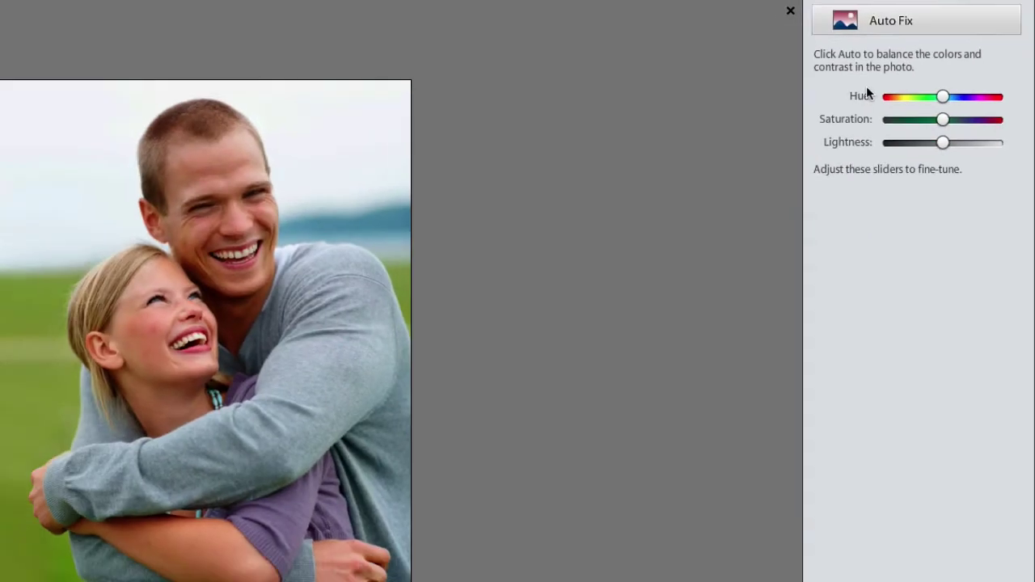
{"action": "left_click_drag", "start_coordinate": [943, 96], "coordinate": [1013, 97]}
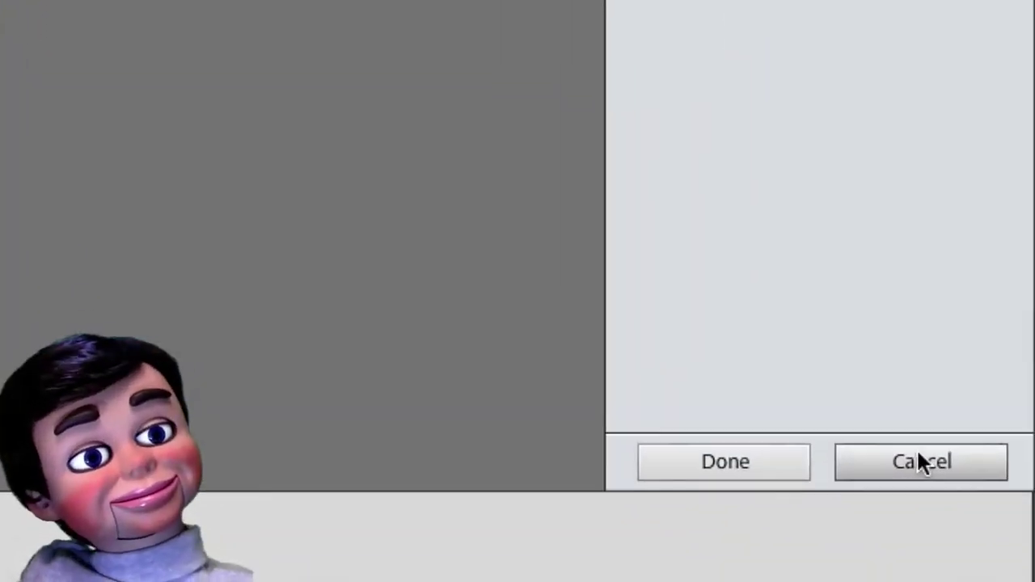
{"action": "left_click", "coordinate": [917, 448]}
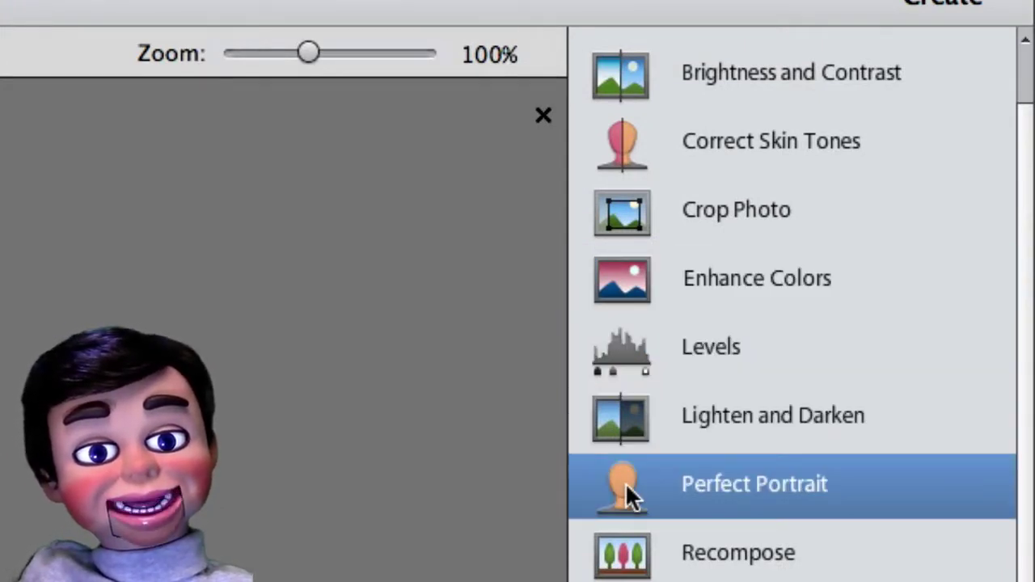
Start Perfect Portrait and apply Smart Blur with Radius 21.8 and Threshold 32.2
{"action": "left_click", "coordinate": [644, 483]}
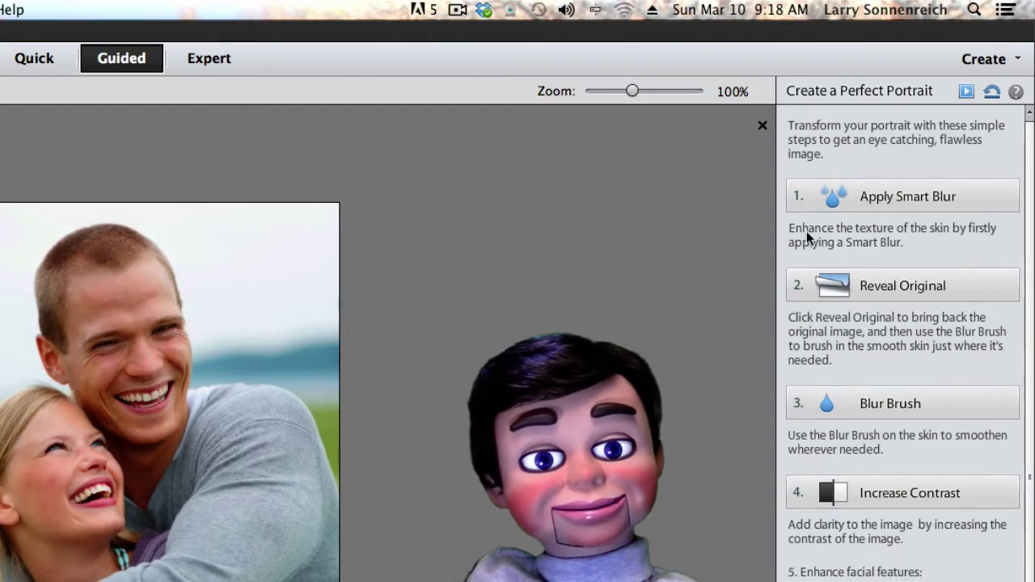
{"action": "left_click", "coordinate": [835, 204]}
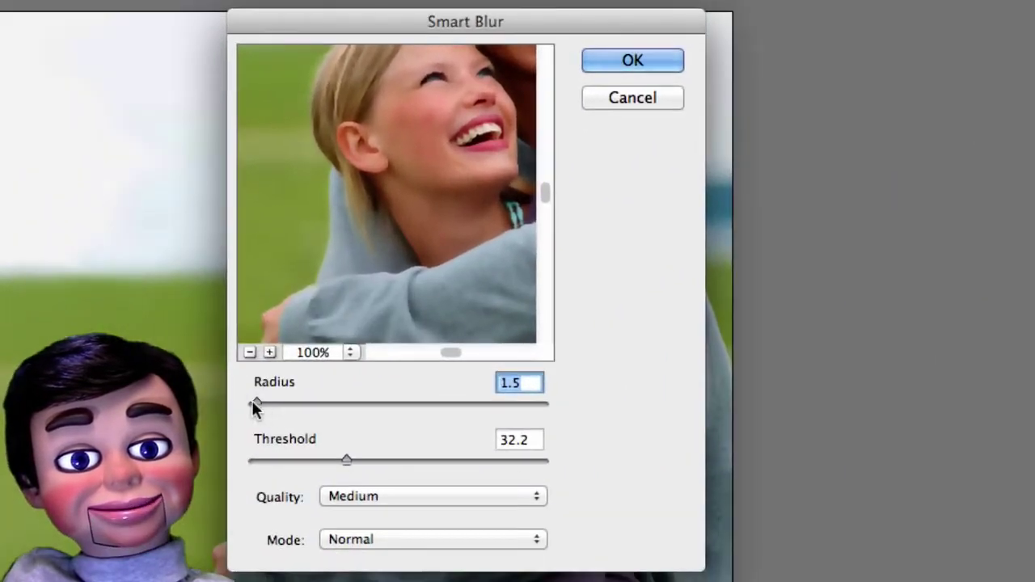
{"action": "left_click_drag", "start_coordinate": [253, 404], "coordinate": [320, 409]}
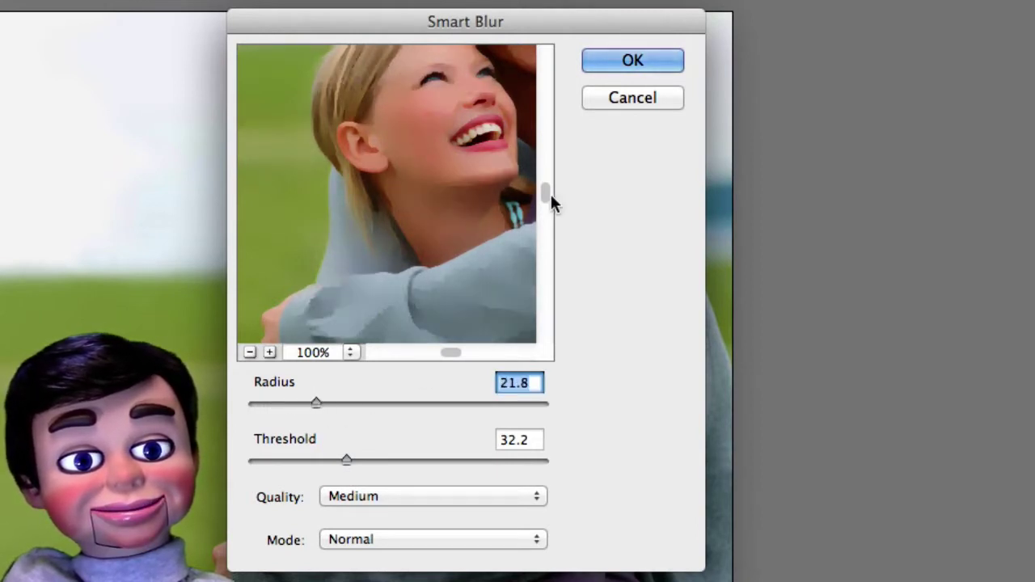
{"action": "left_click", "coordinate": [614, 60]}
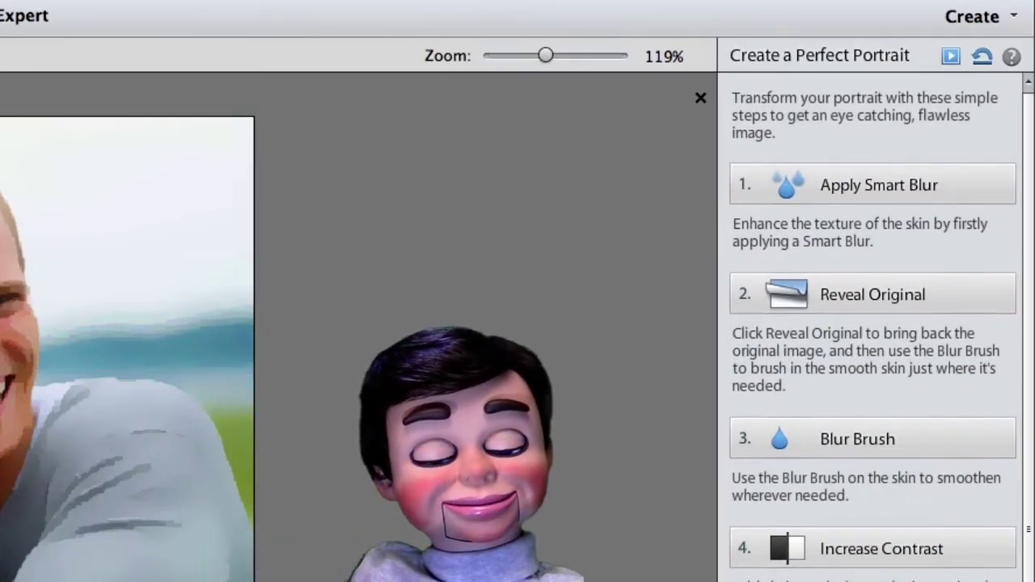
Reveal the original, then paint blur onto both faces with a 30 px, 72% opacity brush
{"action": "left_click", "coordinate": [788, 294]}
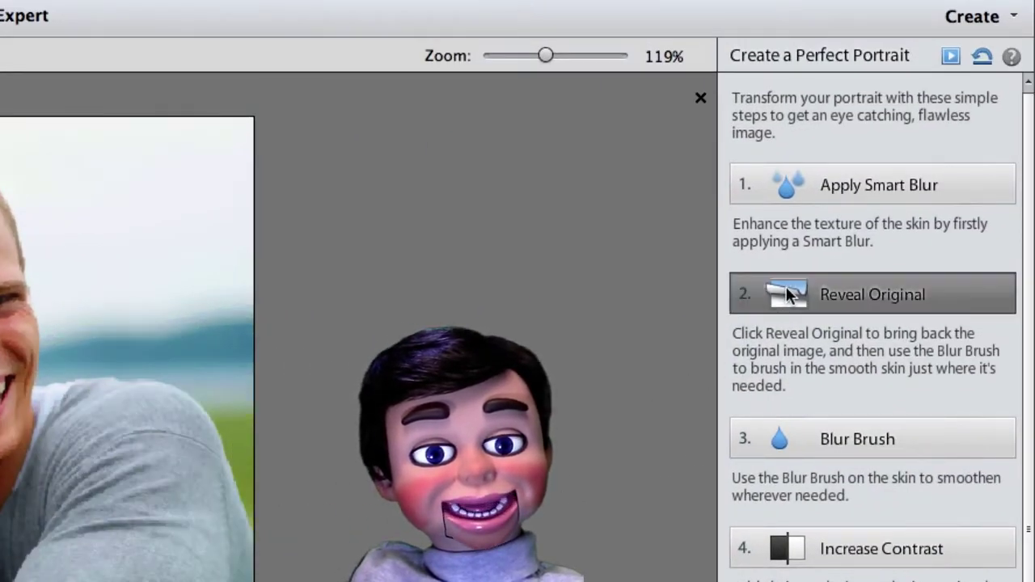
{"action": "left_click", "coordinate": [801, 438]}
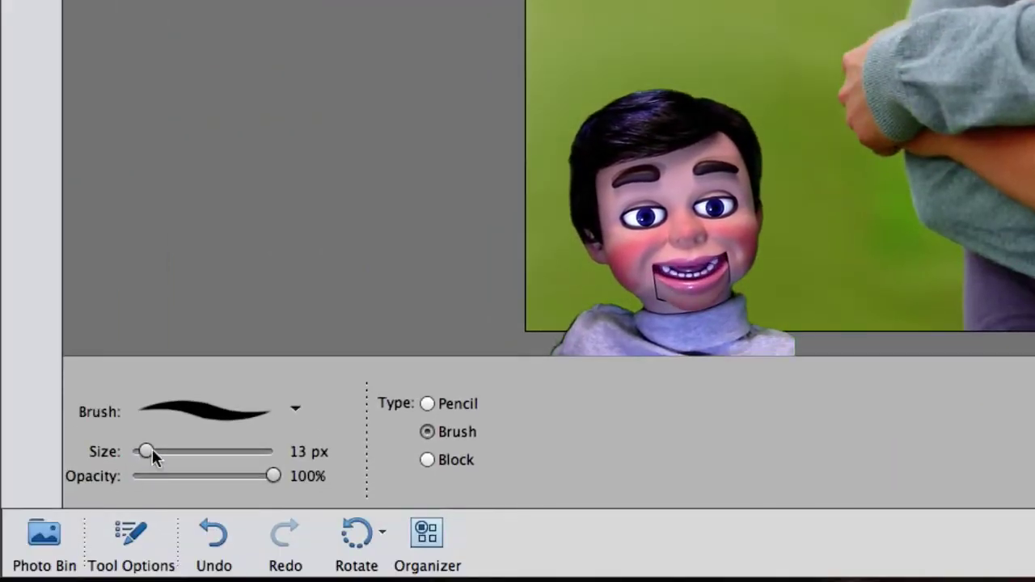
{"action": "left_click_drag", "start_coordinate": [148, 451], "coordinate": [165, 452]}
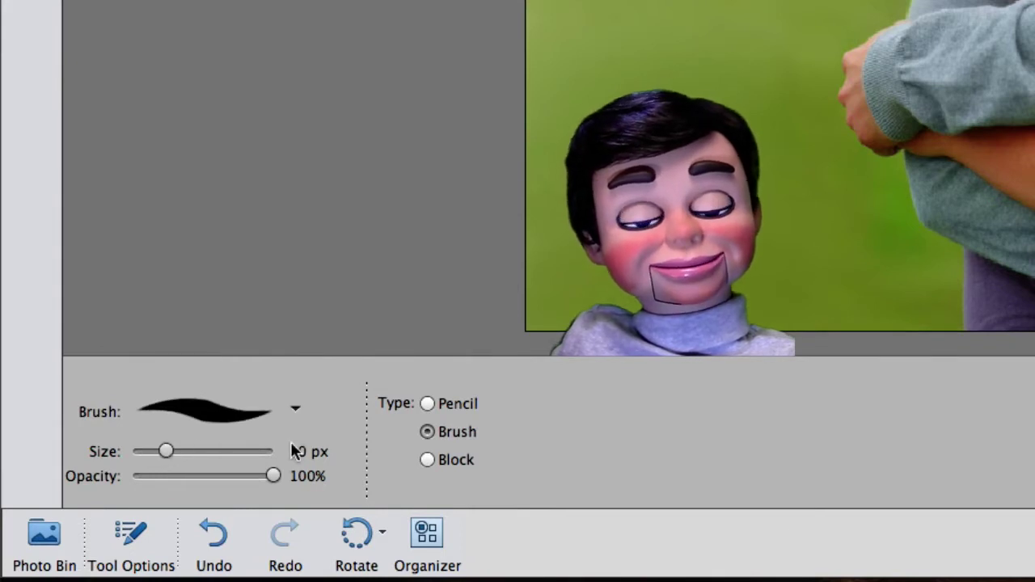
{"action": "left_click_drag", "start_coordinate": [271, 479], "coordinate": [232, 483]}
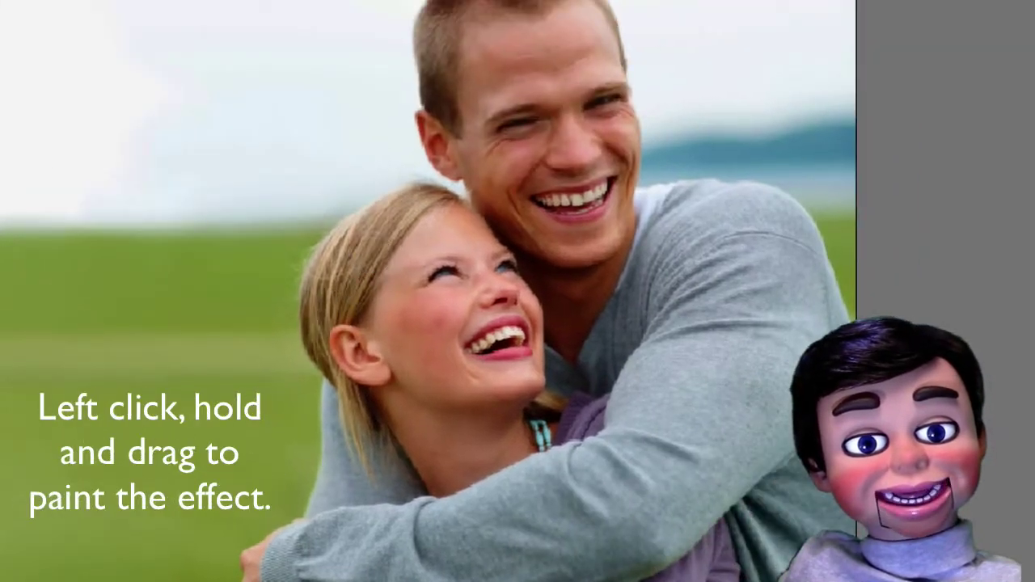
{"action": "mouse_move", "coordinate": [419, 389]}
{"action": "left_mouse_down"}
{"action": "mouse_move", "coordinate": [365, 284]}
{"action": "mouse_move", "coordinate": [414, 274]}
{"action": "mouse_move", "coordinate": [397, 333]}
{"action": "mouse_move", "coordinate": [432, 370]}
{"action": "left_mouse_up"}
{"action": "mouse_move", "coordinate": [491, 71]}
{"action": "left_mouse_down"}
{"action": "mouse_move", "coordinate": [564, 120]}
{"action": "mouse_move", "coordinate": [473, 98]}
{"action": "mouse_move", "coordinate": [576, 261]}
{"action": "mouse_move", "coordinate": [564, 169]}
{"action": "mouse_move", "coordinate": [659, 323]}
{"action": "mouse_move", "coordinate": [728, 383]}
{"action": "mouse_move", "coordinate": [694, 222]}
{"action": "mouse_move", "coordinate": [756, 356]}
{"action": "mouse_move", "coordinate": [633, 203]}
{"action": "mouse_move", "coordinate": [645, 405]}
{"action": "mouse_move", "coordinate": [579, 400]}
{"action": "mouse_move", "coordinate": [220, 558]}
{"action": "mouse_move", "coordinate": [340, 481]}
{"action": "mouse_move", "coordinate": [321, 418]}
{"action": "mouse_move", "coordinate": [467, 461]}
{"action": "mouse_move", "coordinate": [666, 301]}
{"action": "left_mouse_up"}
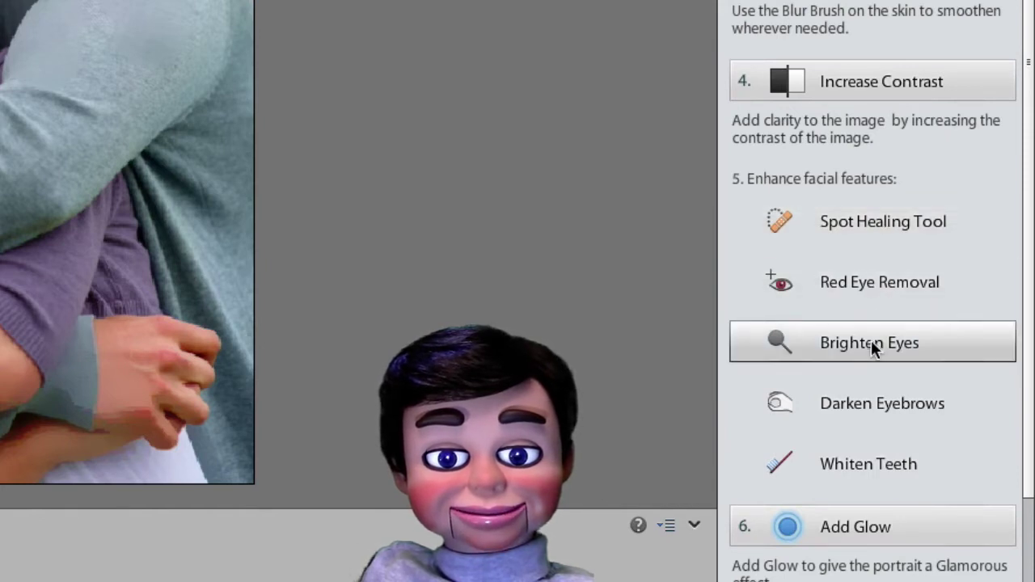
Brush the Whiten Teeth step across the woman's and the man's teeth
{"action": "left_click", "coordinate": [861, 465]}
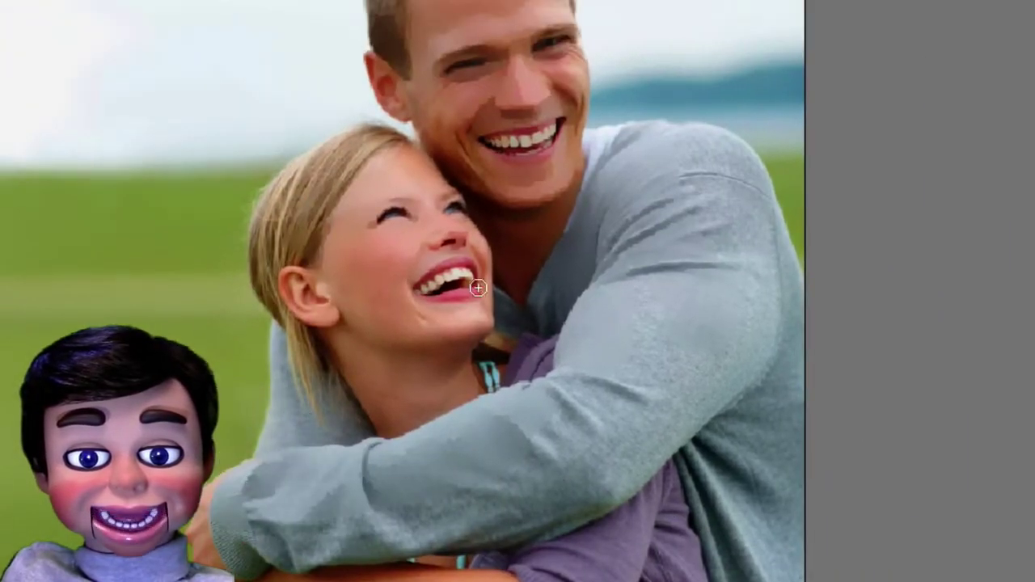
{"action": "mouse_move", "coordinate": [478, 288]}
{"action": "left_mouse_down"}
{"action": "mouse_move", "coordinate": [446, 279]}
{"action": "mouse_move", "coordinate": [473, 279]}
{"action": "left_mouse_up"}
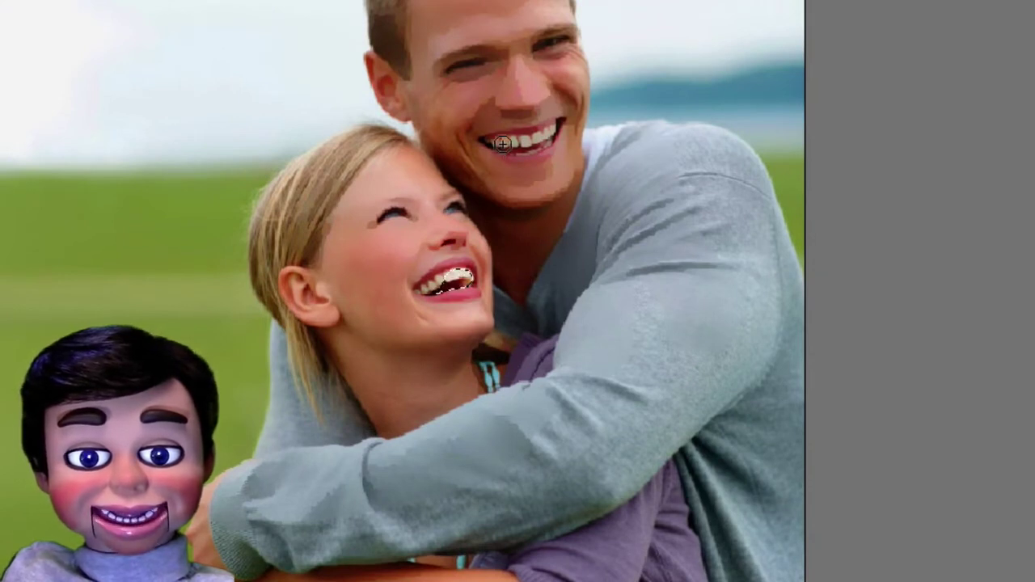
{"action": "left_click_drag", "start_coordinate": [485, 142], "coordinate": [556, 132]}
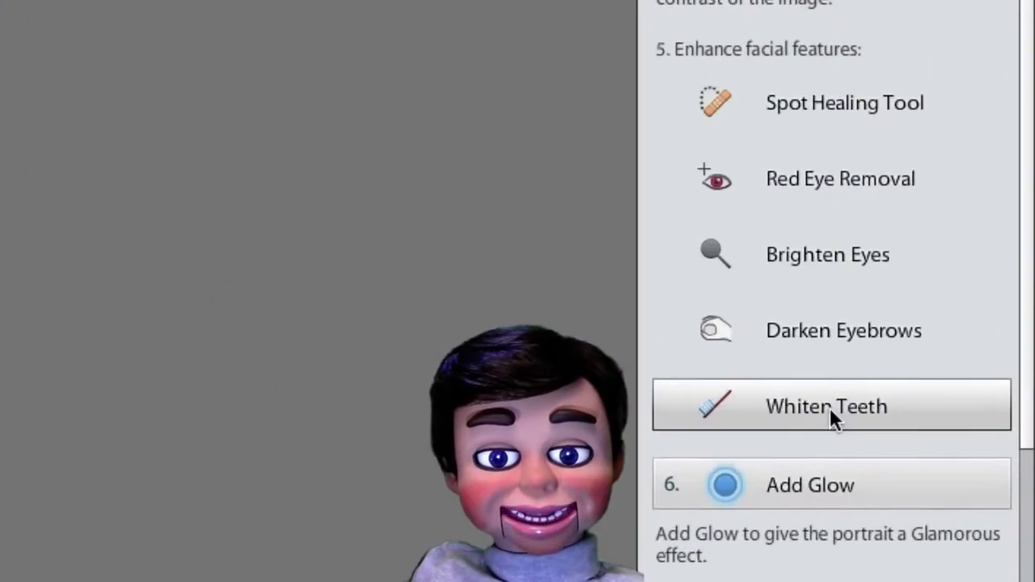
Spot-heal two blemishes on the man's forehead and one on the woman's jaw
{"action": "left_click", "coordinate": [803, 103]}
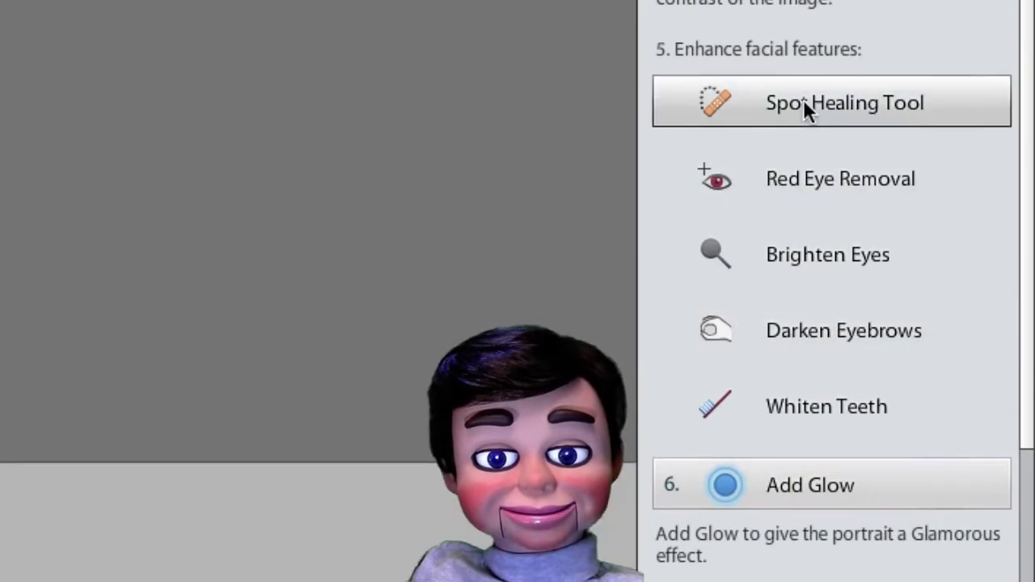
{"action": "left_click", "coordinate": [803, 102]}
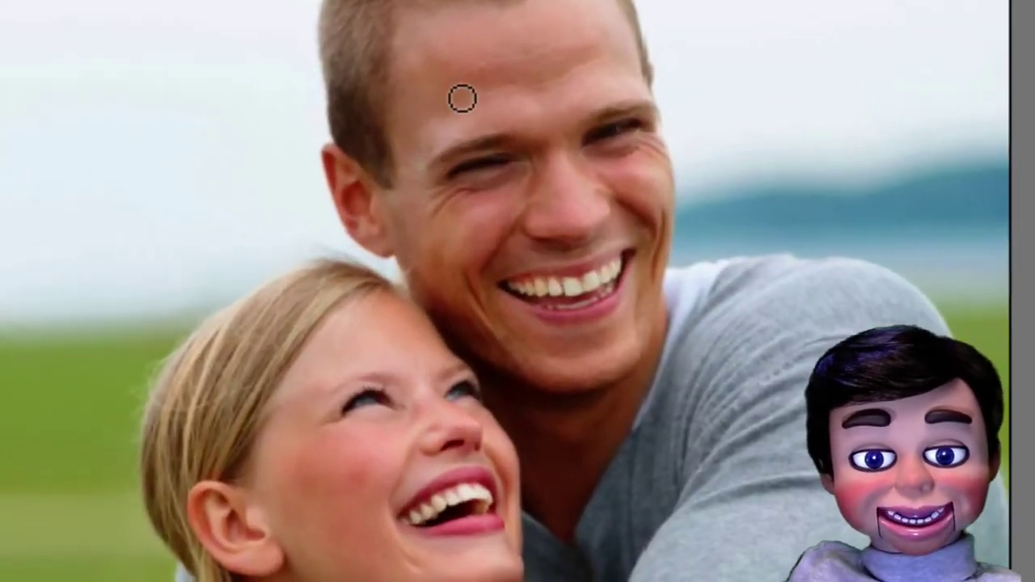
{"action": "left_click", "coordinate": [467, 96]}
{"action": "left_click", "coordinate": [555, 45]}
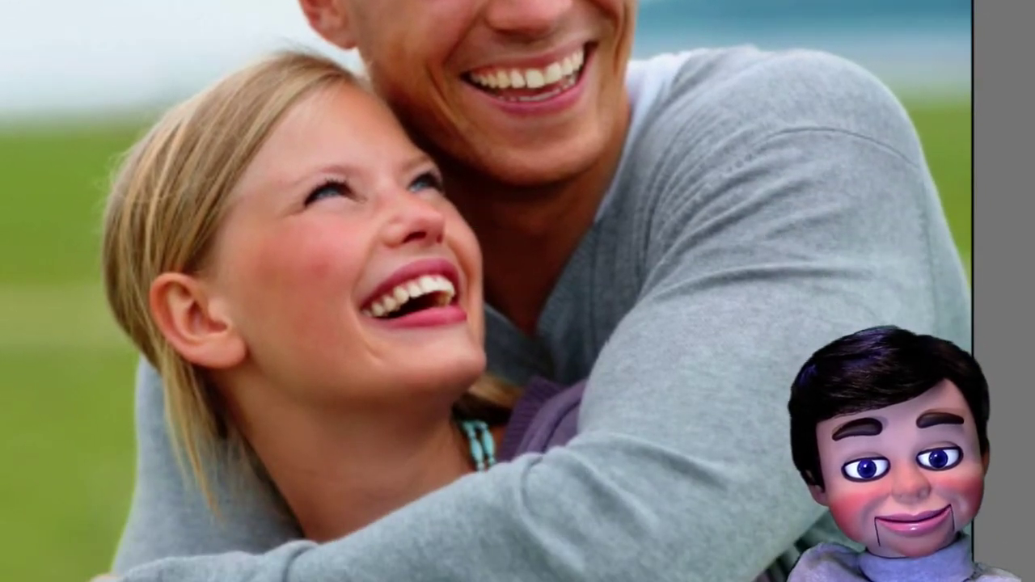
{"action": "left_click", "coordinate": [375, 357]}
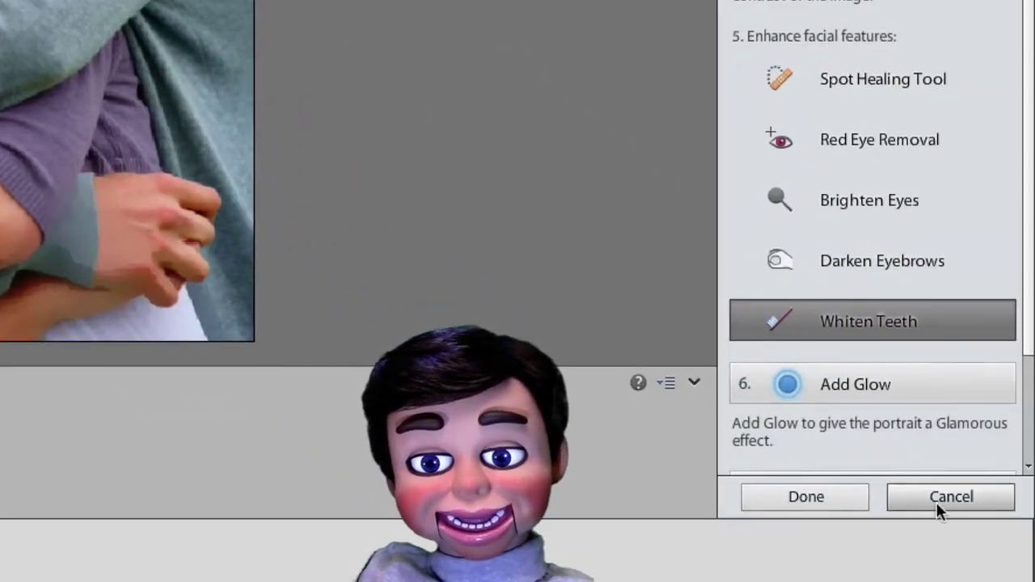
Cancel the portrait edit and try Line Drawing's Pencil Sketch with adjusted layer opacity
{"action": "left_click", "coordinate": [950, 497]}
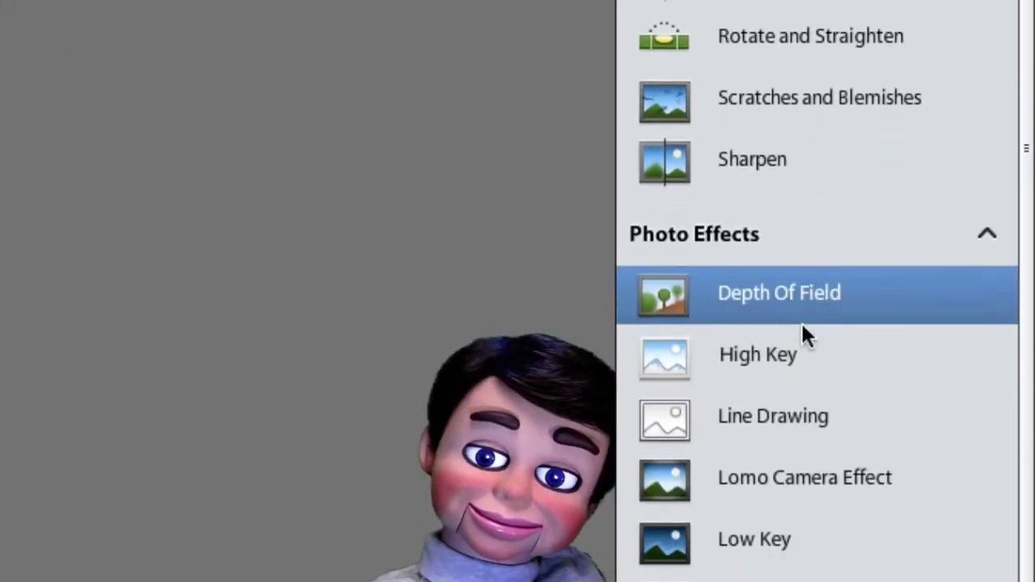
{"action": "left_click", "coordinate": [780, 421]}
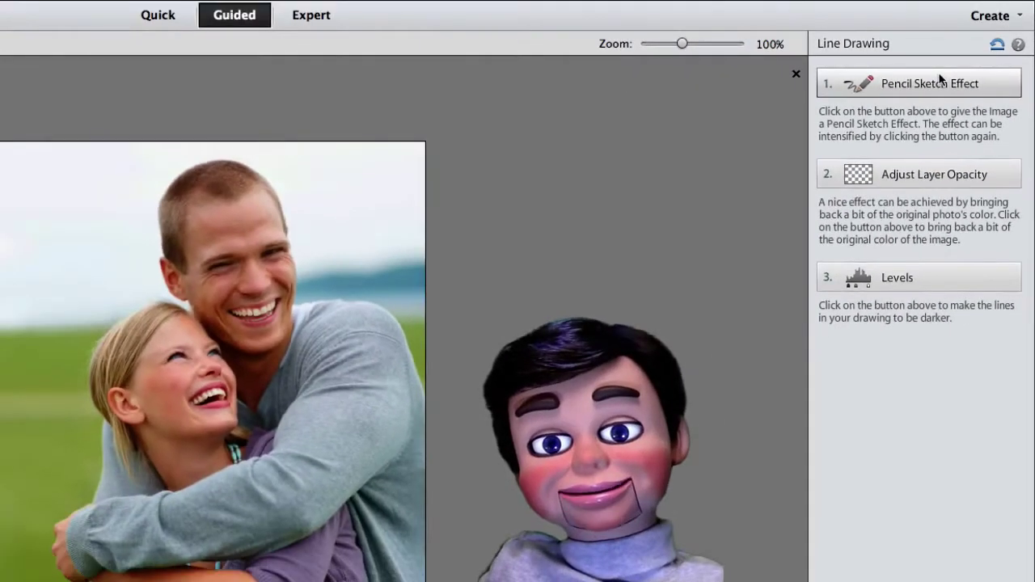
{"action": "left_click", "coordinate": [861, 98]}
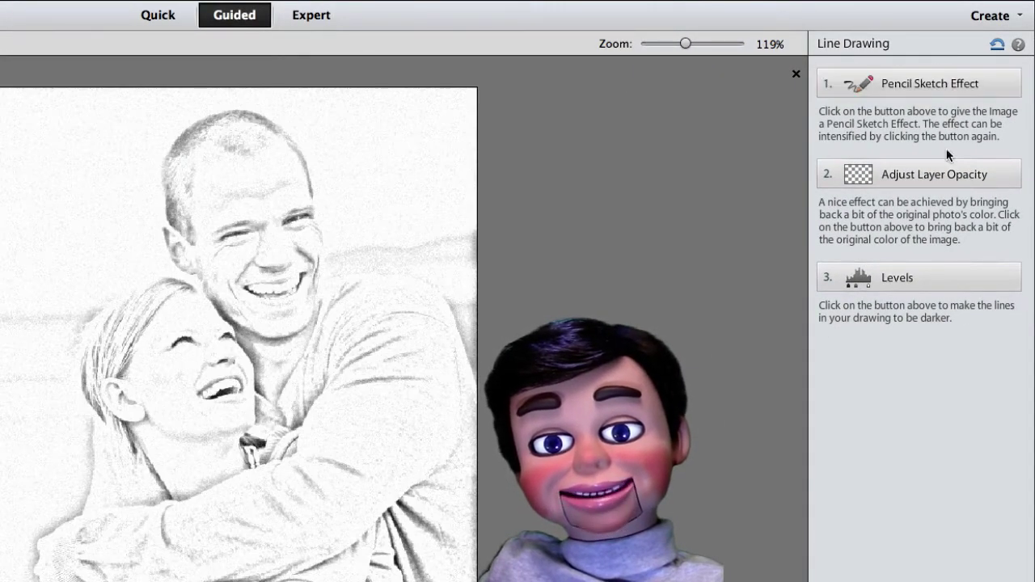
{"action": "left_click", "coordinate": [947, 173]}
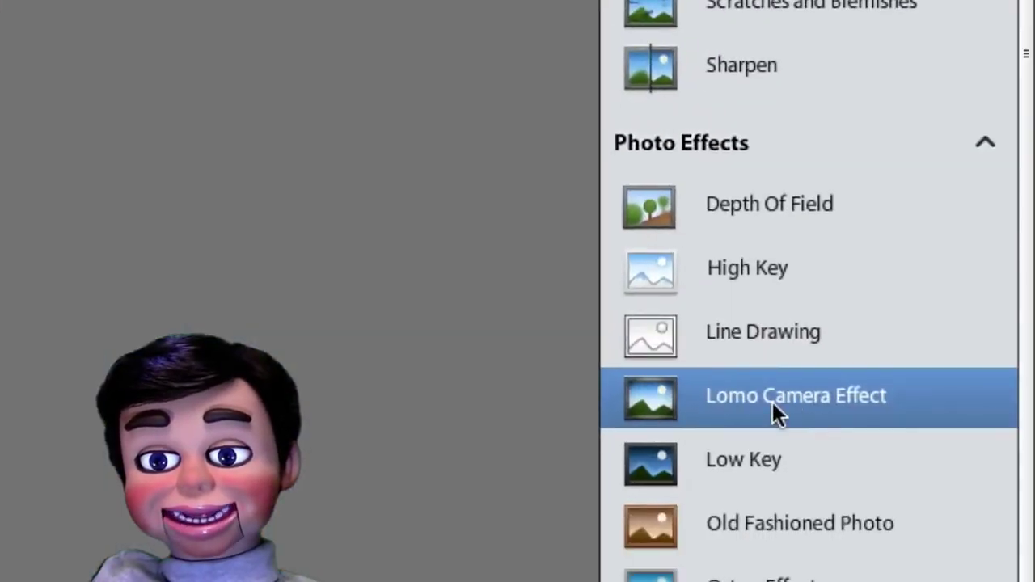
Preview the Lomo Camera Effect with a vignette, then cancel it
{"action": "left_click", "coordinate": [773, 409]}
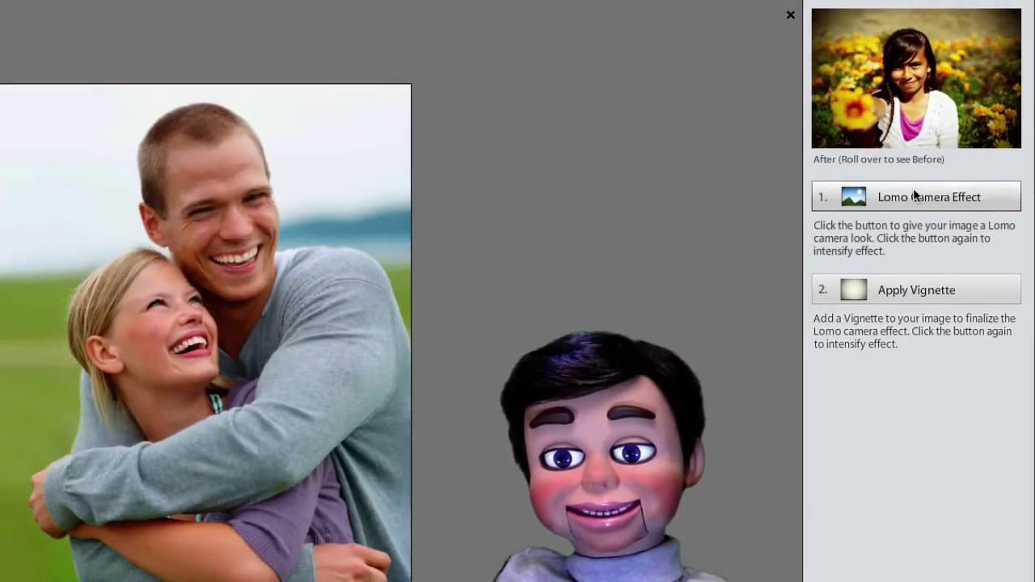
{"action": "left_click", "coordinate": [913, 194]}
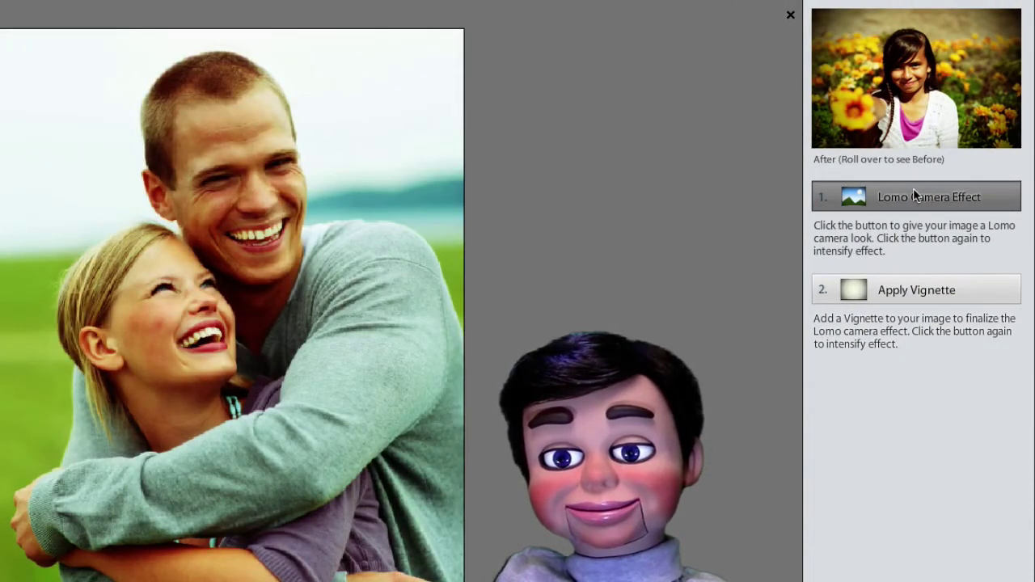
{"action": "left_click", "coordinate": [938, 289]}
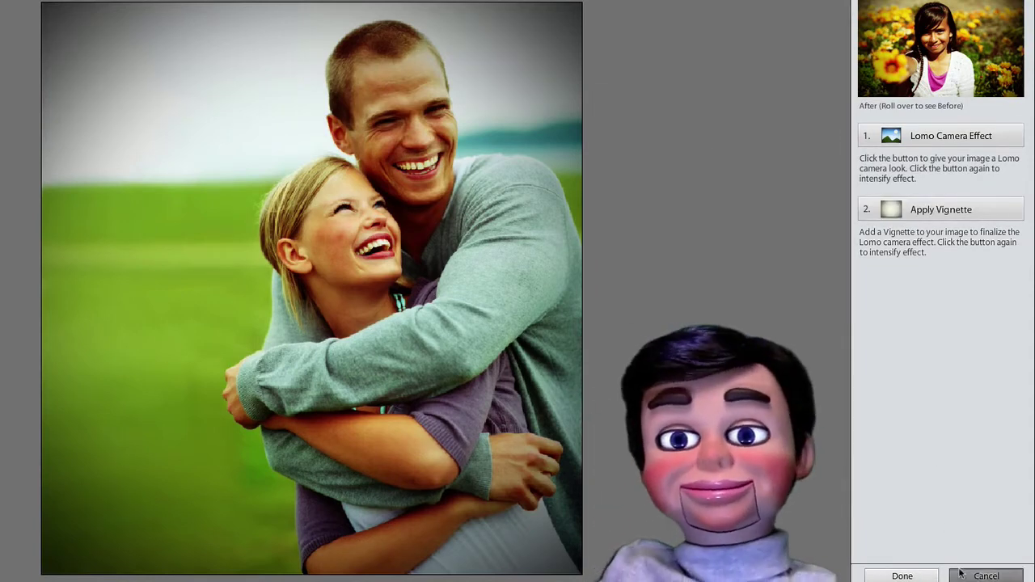
{"action": "left_click", "coordinate": [986, 576]}
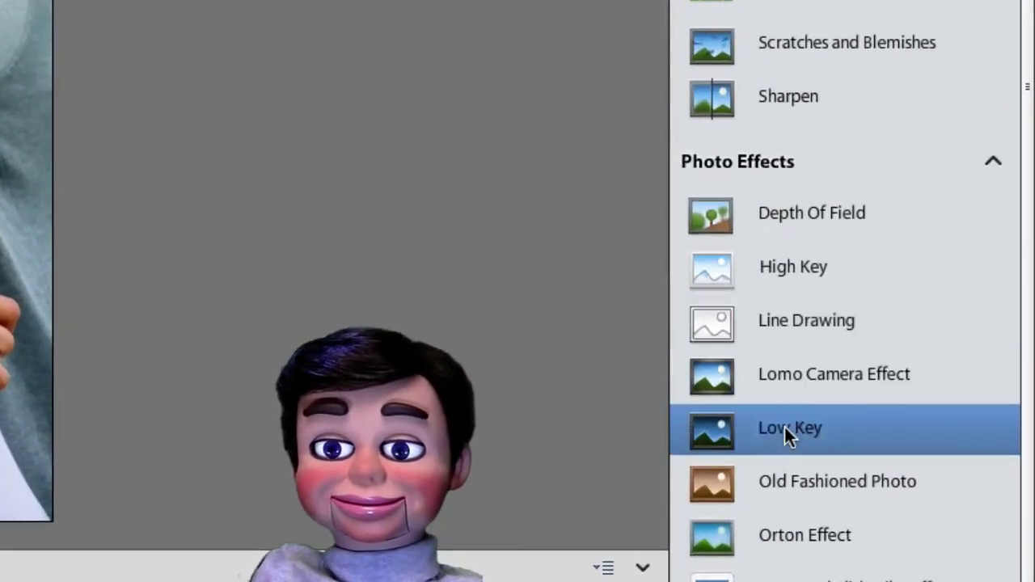
Open Old Fashioned Photo and try the Newspaper, Urban and Vivid black-and-white presets
{"action": "left_click", "coordinate": [784, 490]}
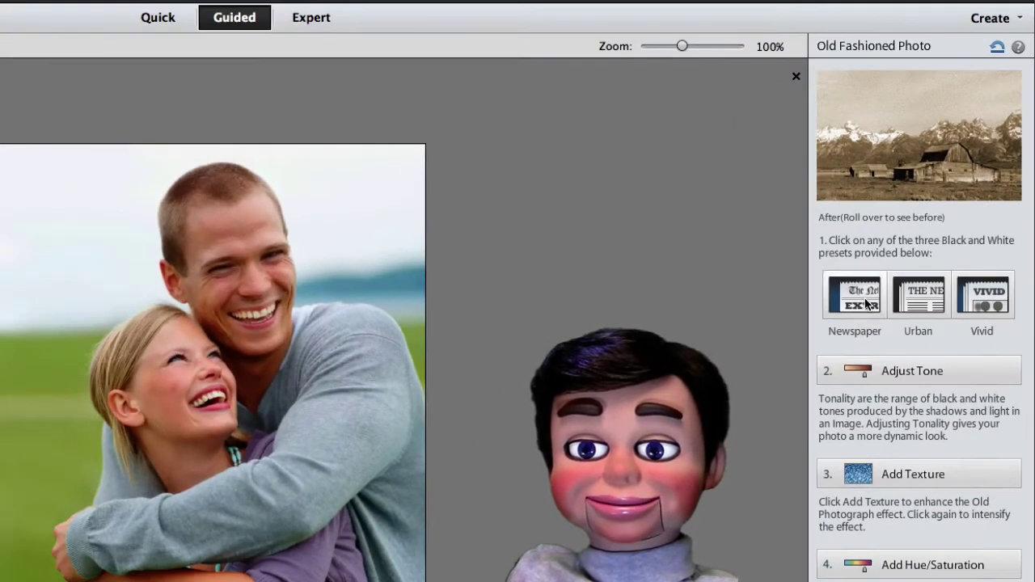
{"action": "left_click", "coordinate": [865, 304]}
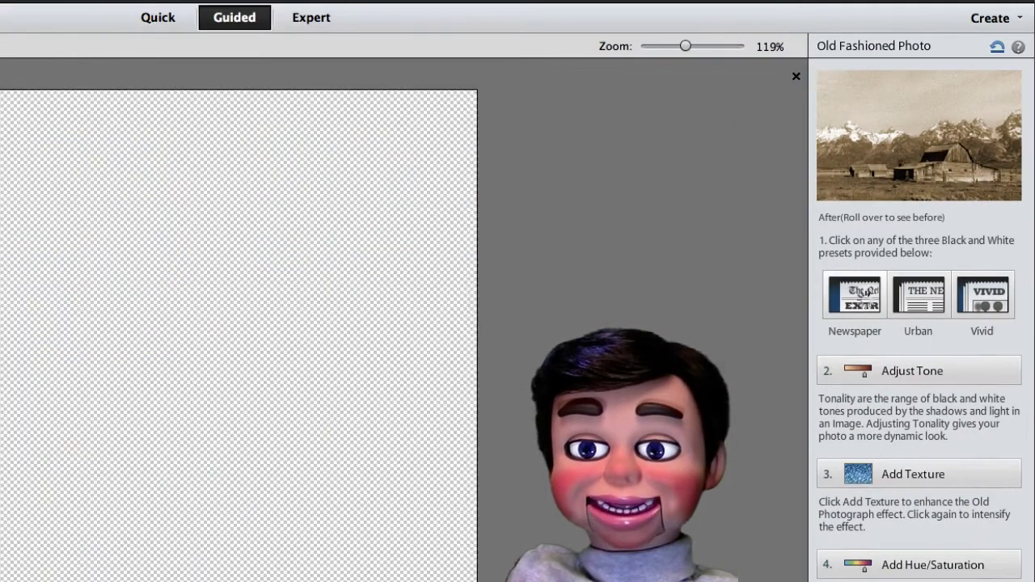
{"action": "left_click", "coordinate": [920, 302]}
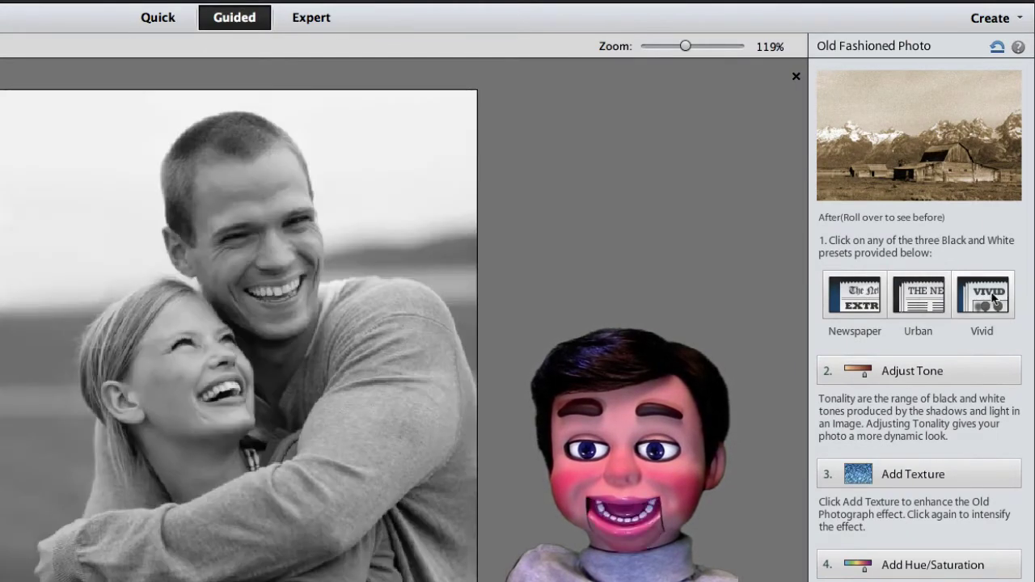
{"action": "left_click", "coordinate": [993, 299]}
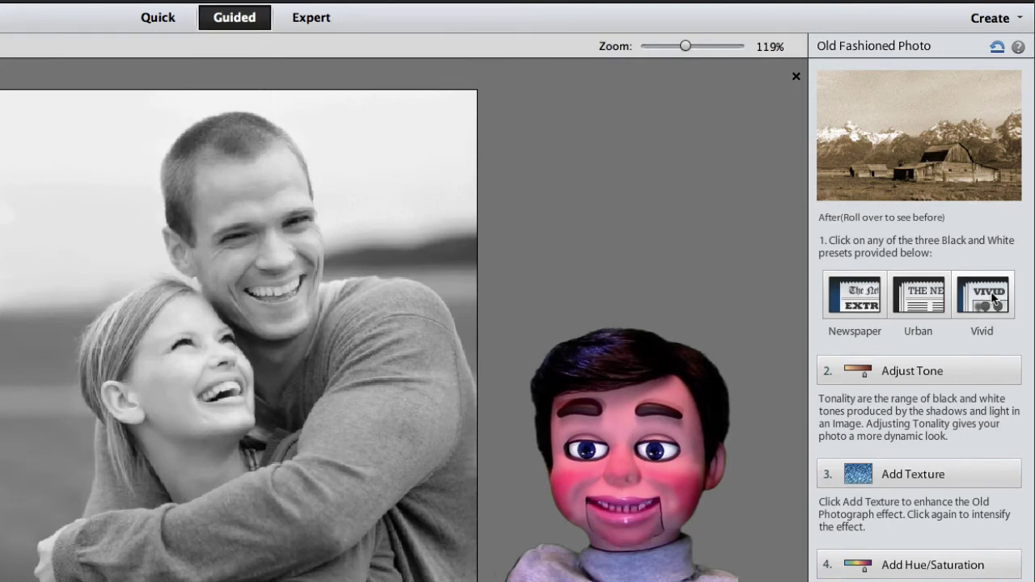
Adjust the tone, add grain texture and apply a sepia tint (Hue 30, Saturation 25)
{"action": "left_click", "coordinate": [892, 381]}
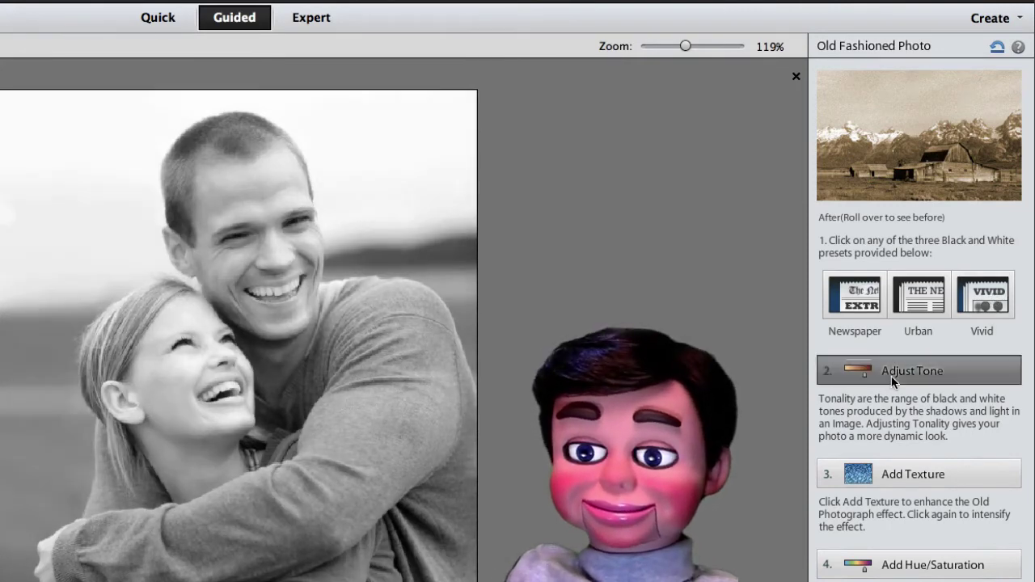
{"action": "left_click", "coordinate": [888, 483]}
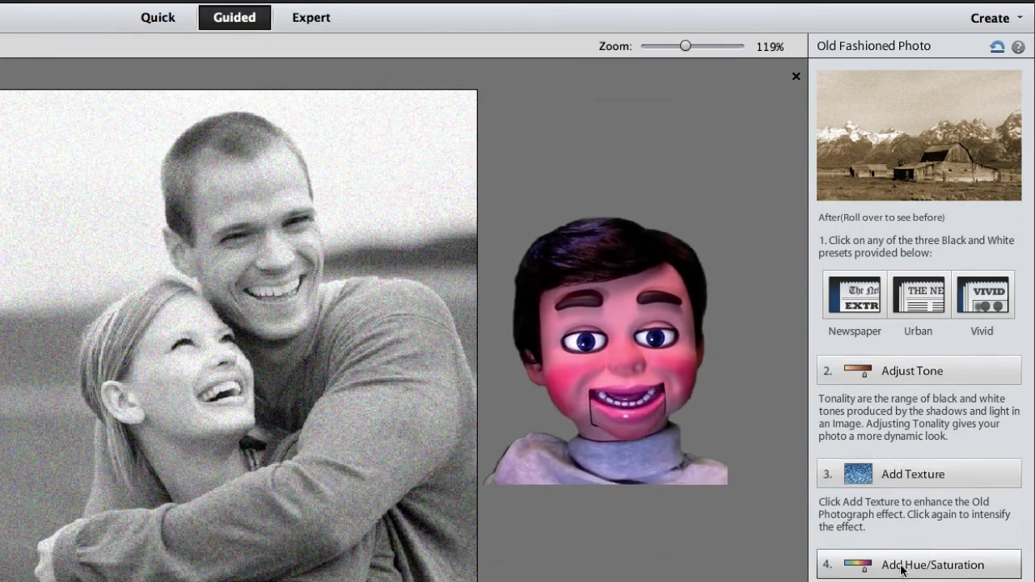
{"action": "left_click", "coordinate": [902, 564]}
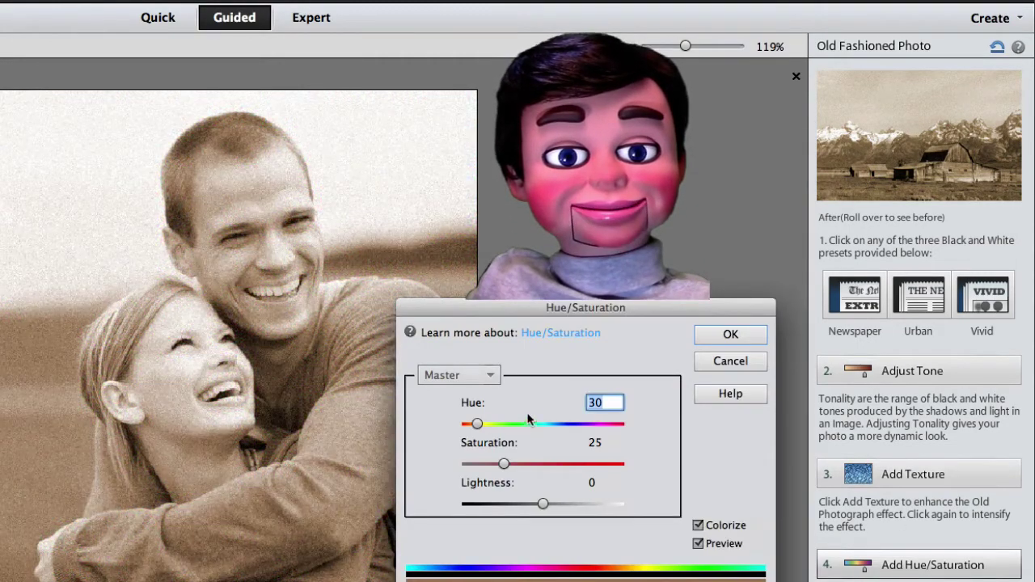
{"action": "left_click", "coordinate": [732, 334]}
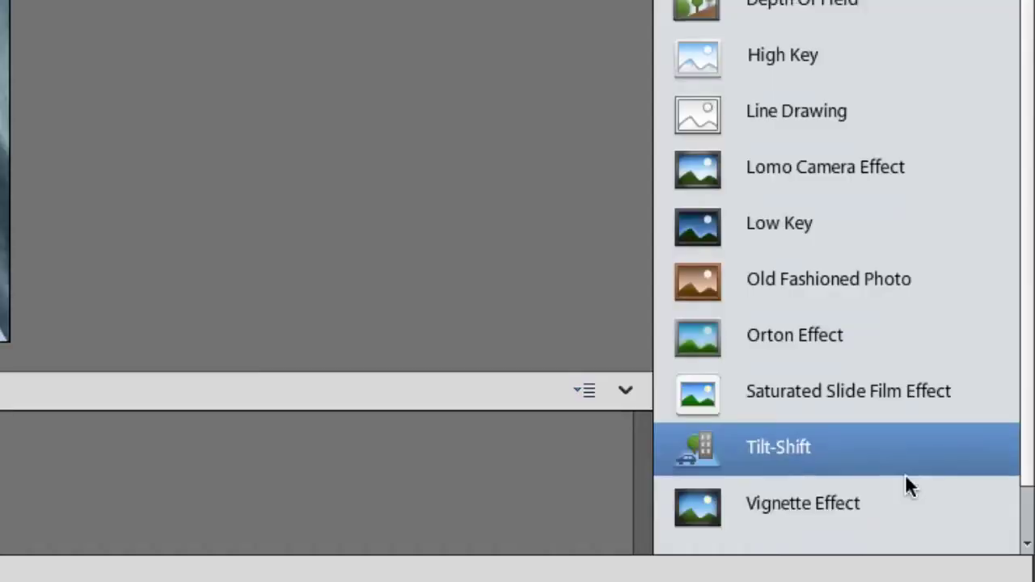
Open the Vignette Effect and settle on a white vignette after trying the dark one
{"action": "scroll", "coordinate": [905, 485], "scroll_direction": "down", "scroll_amount": 1}
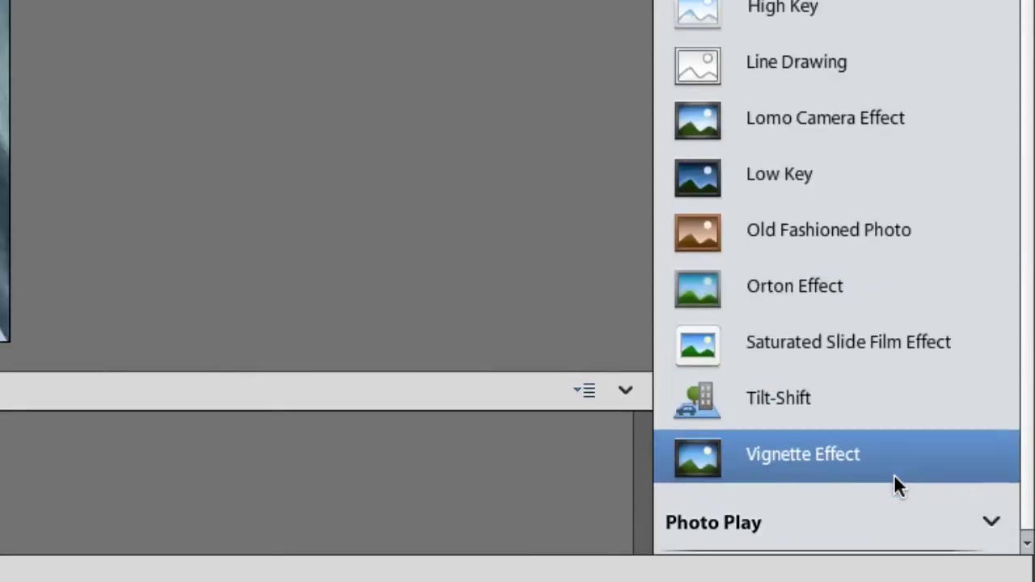
{"action": "left_click", "coordinate": [830, 469]}
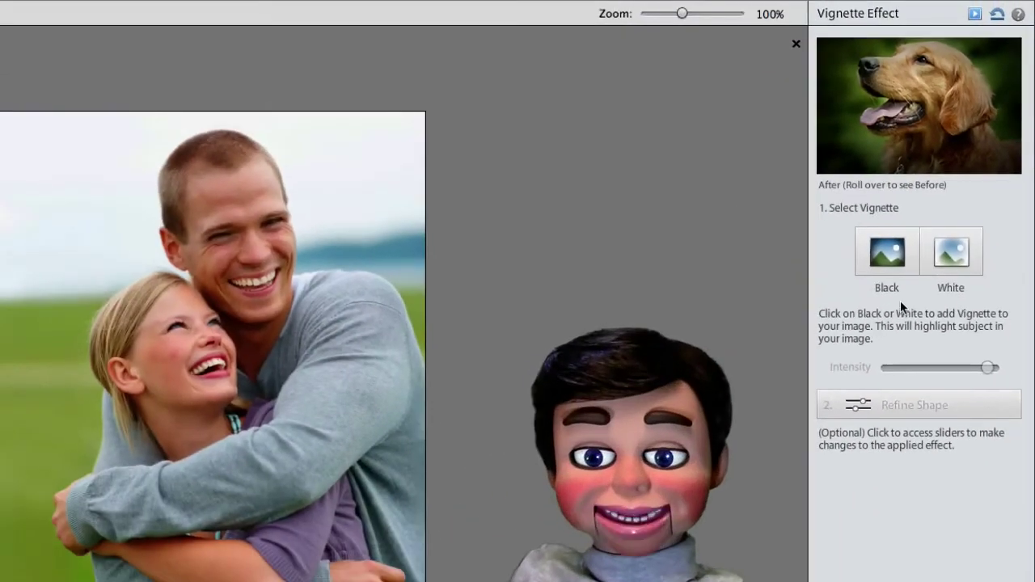
{"action": "left_click", "coordinate": [951, 252]}
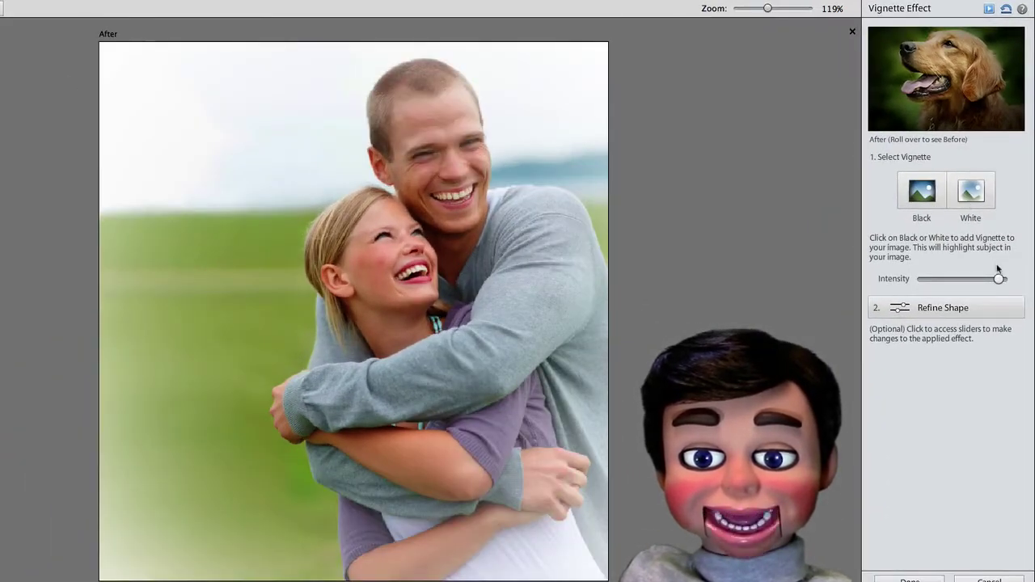
{"action": "left_click", "coordinate": [937, 198]}
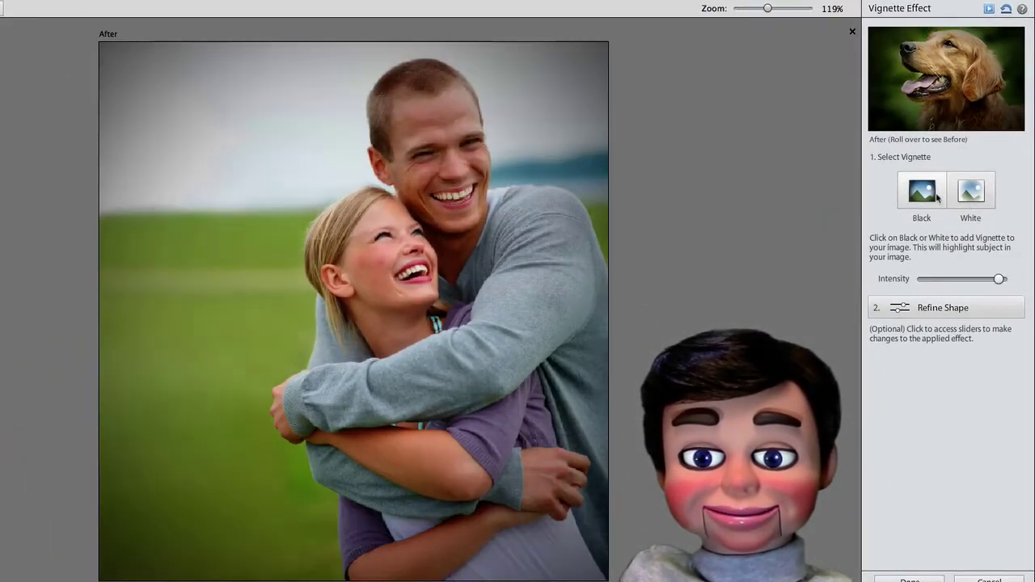
{"action": "left_click", "coordinate": [989, 199]}
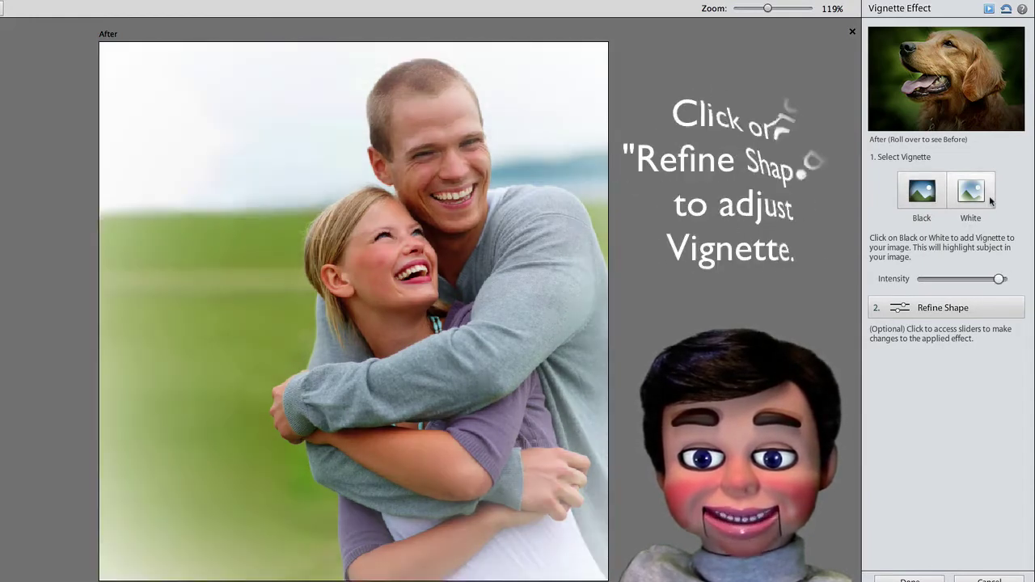
Refine the vignette shape to Feather 4.0 px and Roundness -41%
{"action": "left_click", "coordinate": [966, 312]}
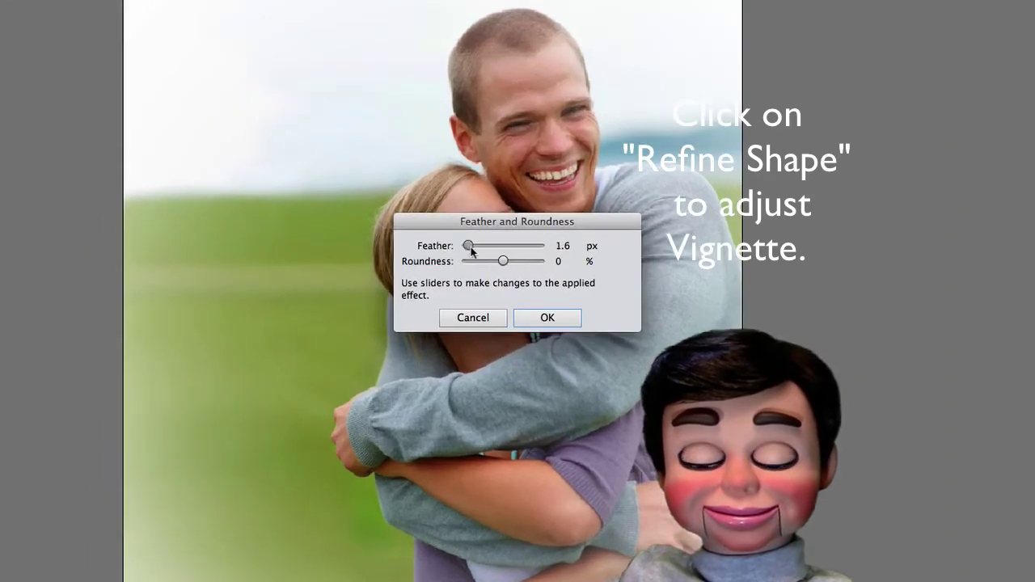
{"action": "left_click_drag", "start_coordinate": [470, 247], "coordinate": [480, 251]}
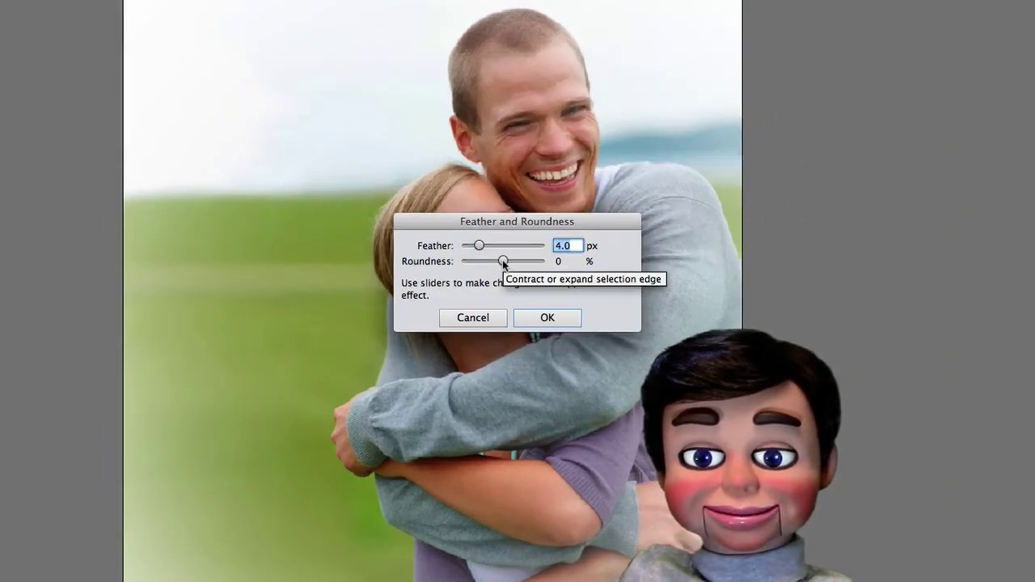
{"action": "left_click_drag", "start_coordinate": [486, 261], "coordinate": [485, 261]}
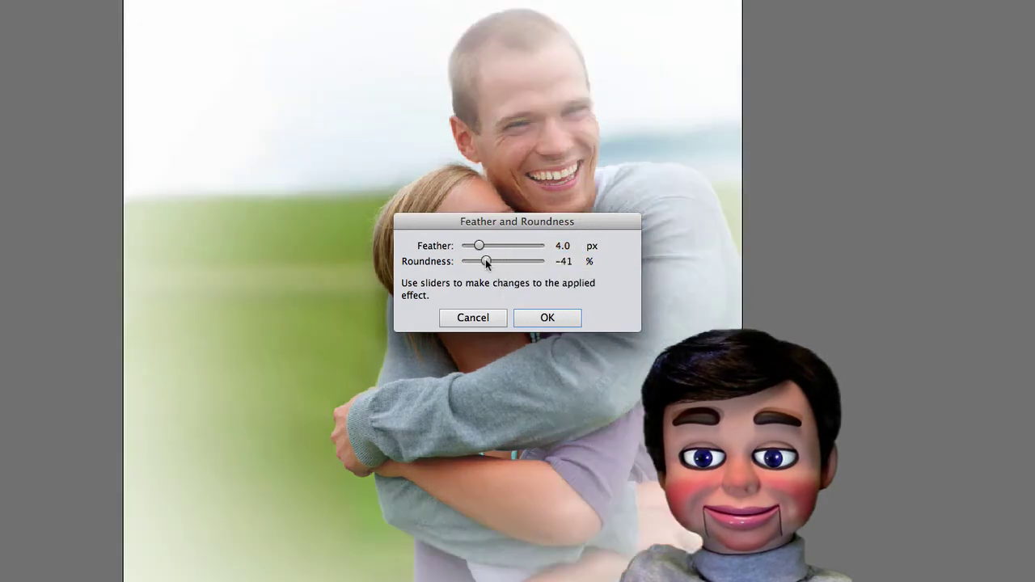
{"action": "left_click", "coordinate": [543, 315]}
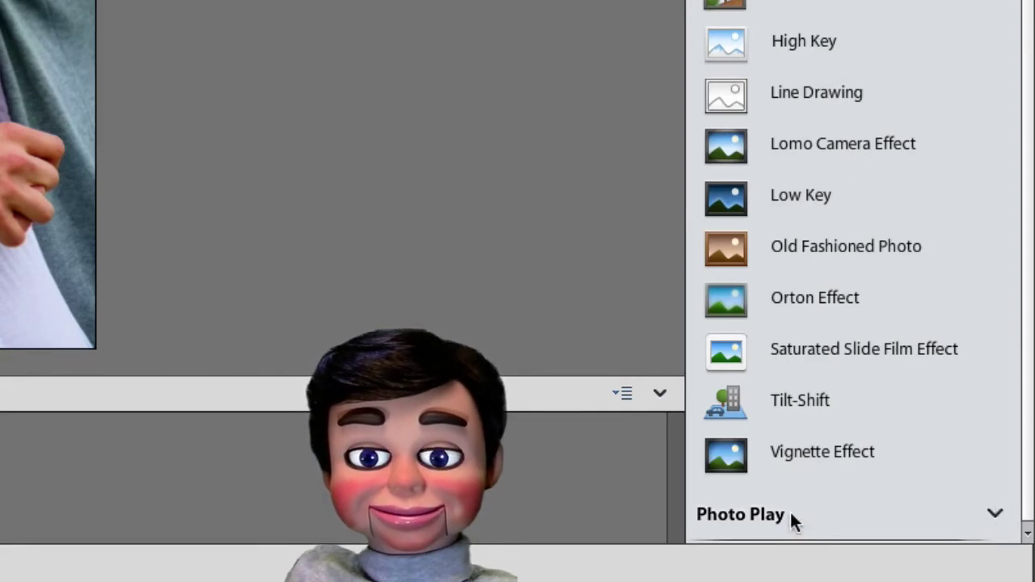
Open Pop Art from the Photo Play group and choose the second style
{"action": "left_click", "coordinate": [994, 513]}
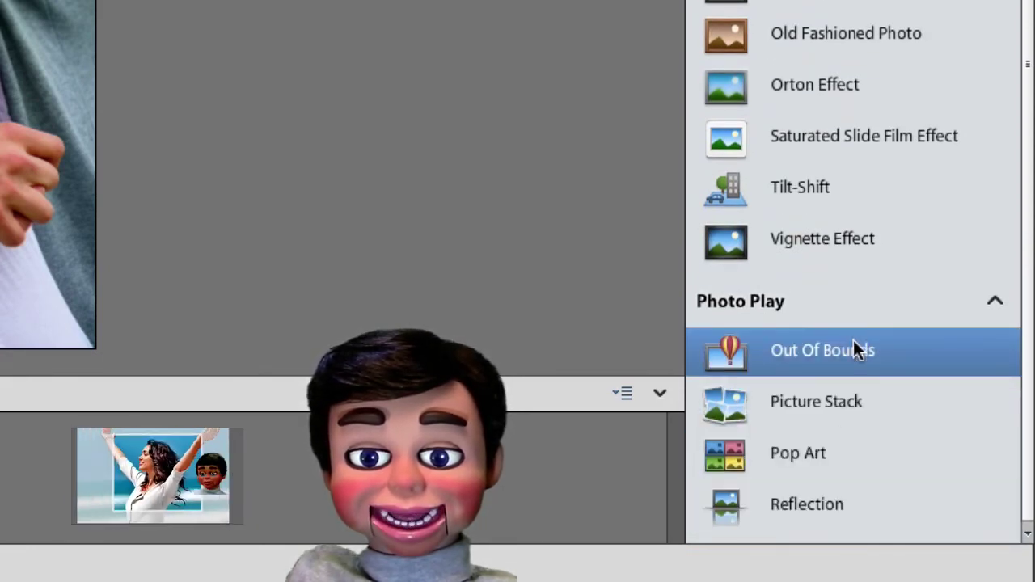
{"action": "left_click", "coordinate": [847, 451]}
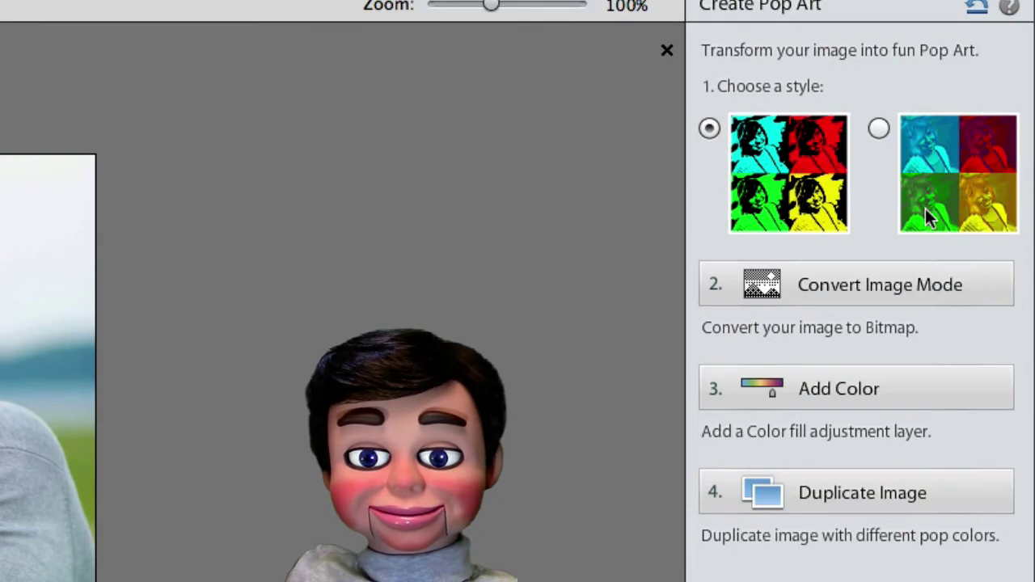
{"action": "left_click", "coordinate": [879, 129]}
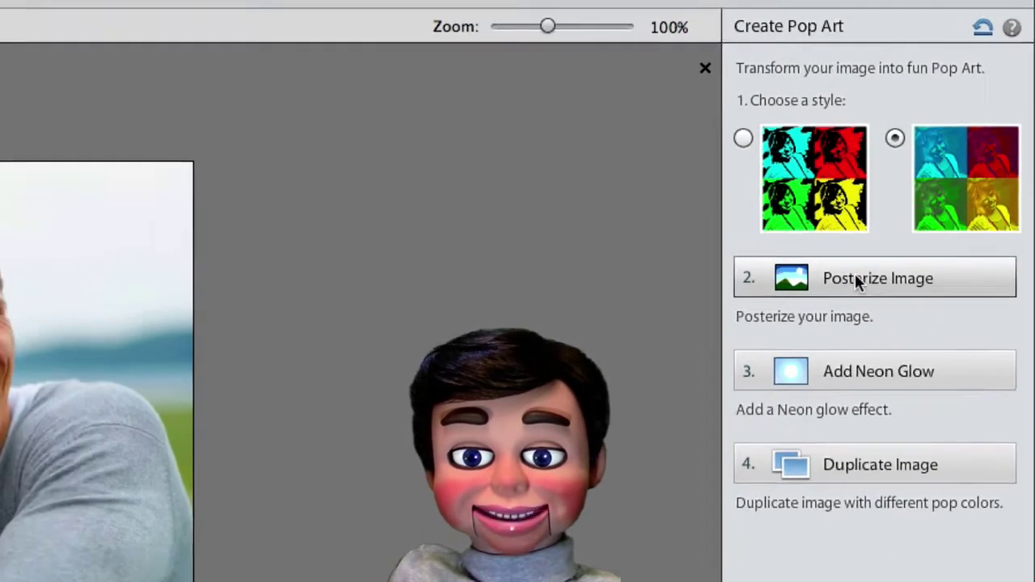
Posterize the photo, add neon glow and duplicate it into a four-colour grid
{"action": "left_click", "coordinate": [845, 285]}
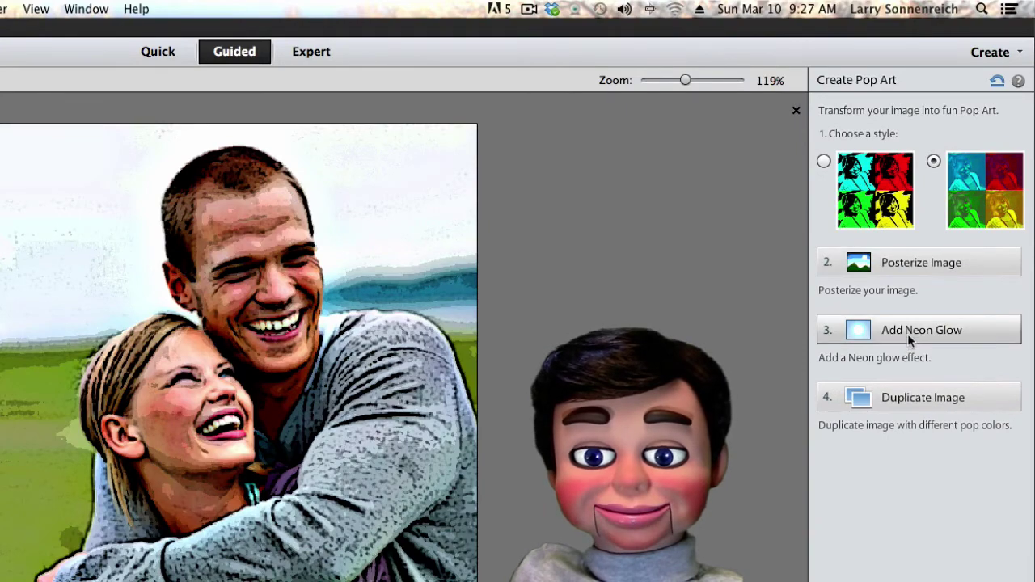
{"action": "left_click", "coordinate": [908, 335]}
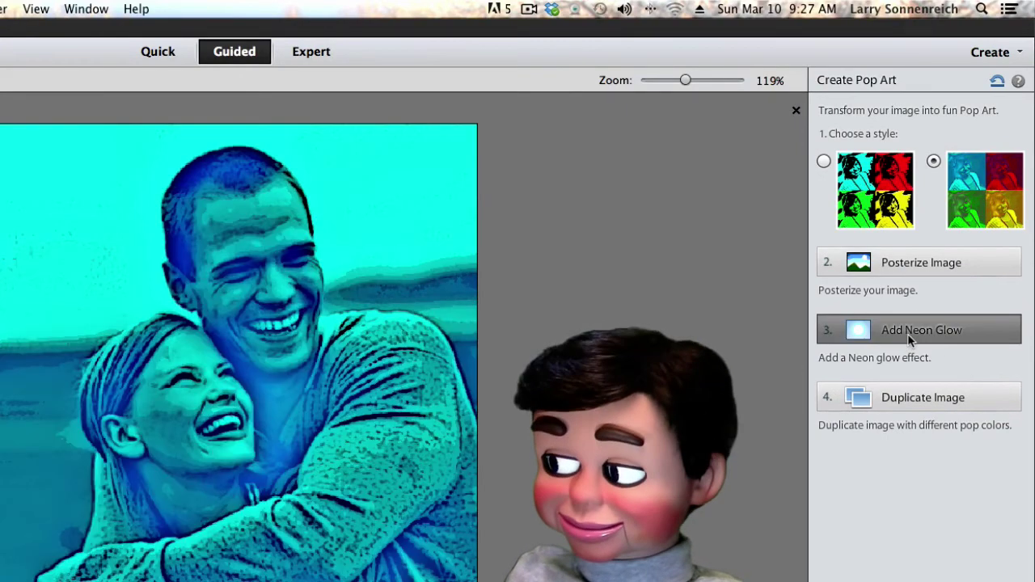
{"action": "left_click", "coordinate": [892, 402]}
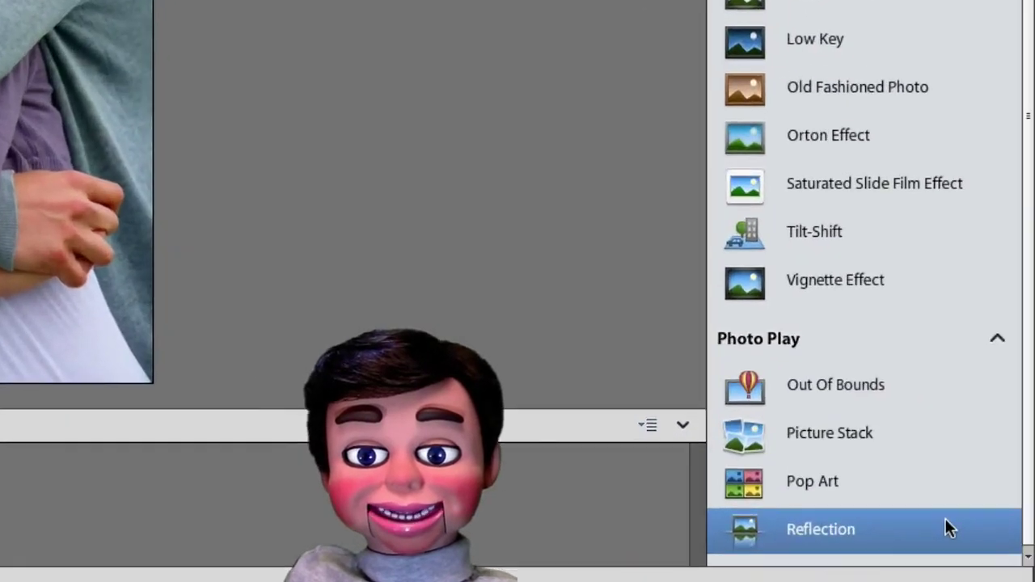
Start the Reflection guided edit, add a mirrored reflection below the photo, and fill its background
{"action": "left_click", "coordinate": [968, 529]}
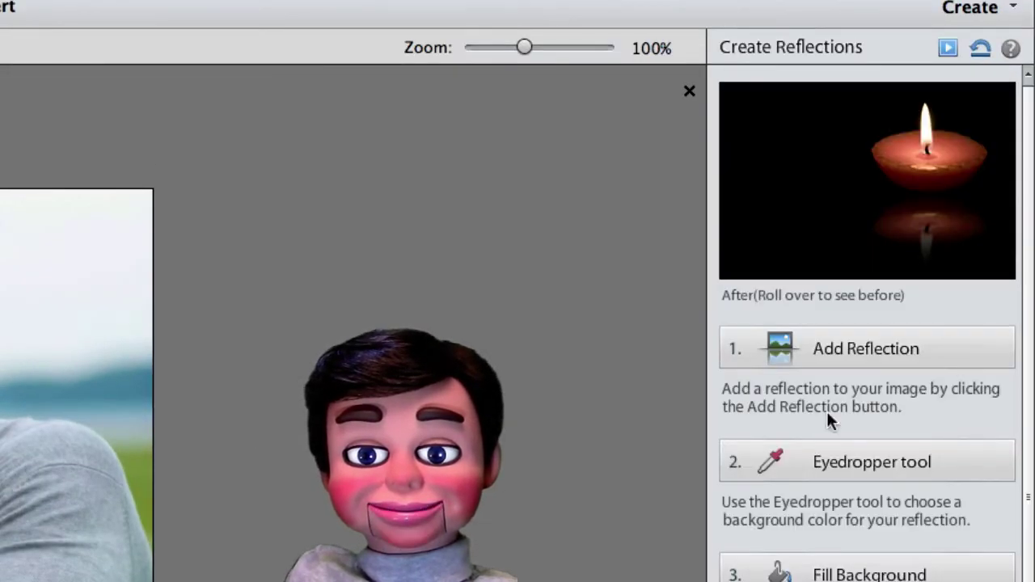
{"action": "left_click", "coordinate": [828, 350]}
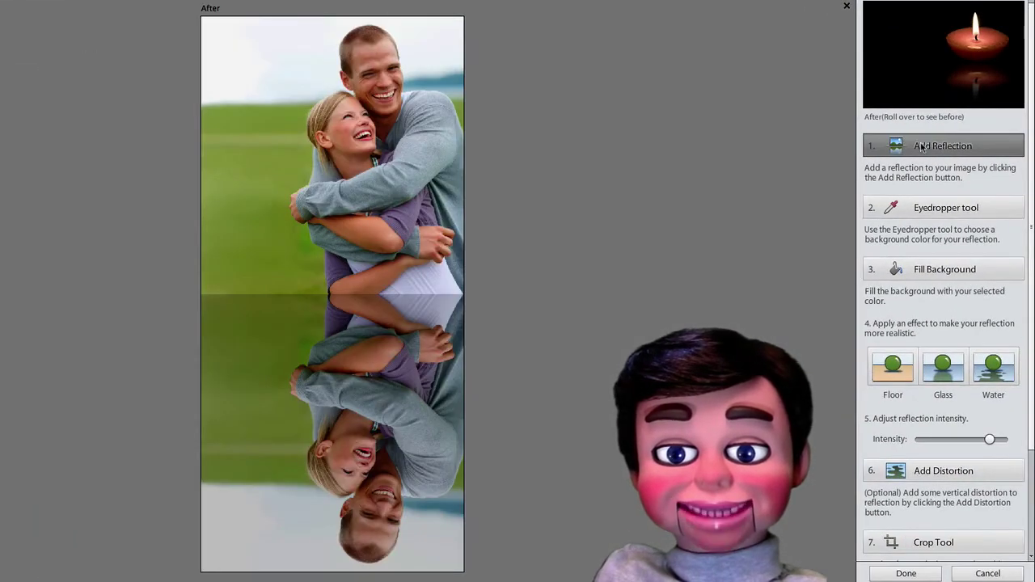
{"action": "left_click", "coordinate": [949, 271]}
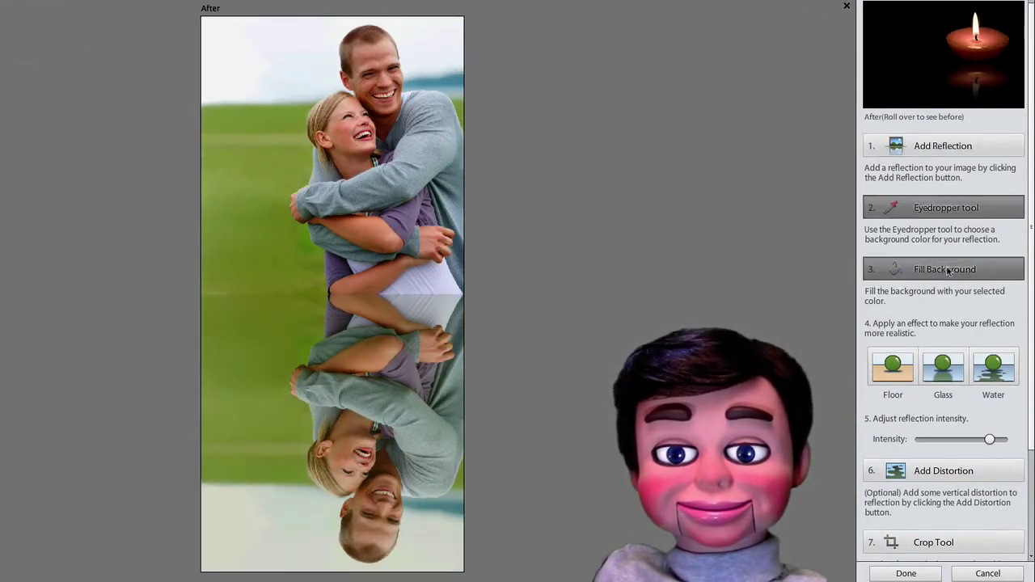
Apply the Floor, Glass and Water effects to the reflection, accepting each filter's settings
{"action": "left_click", "coordinate": [900, 368]}
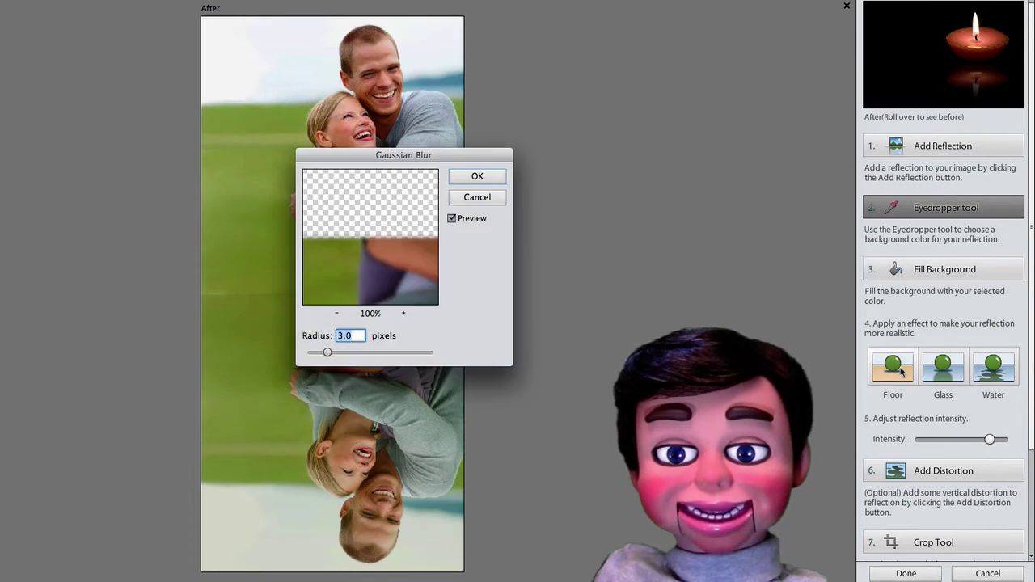
{"action": "left_click", "coordinate": [476, 176]}
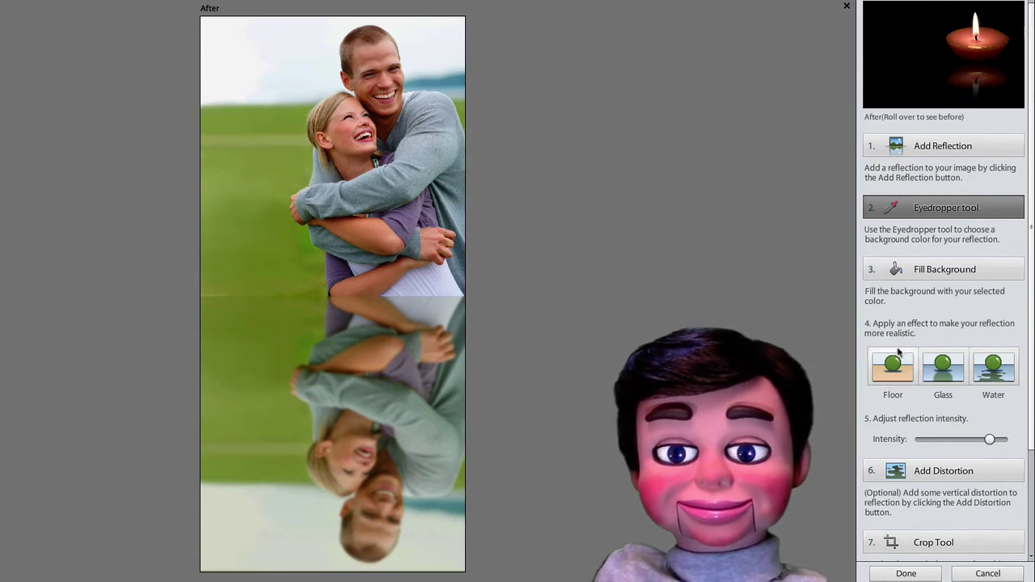
{"action": "left_click", "coordinate": [932, 374]}
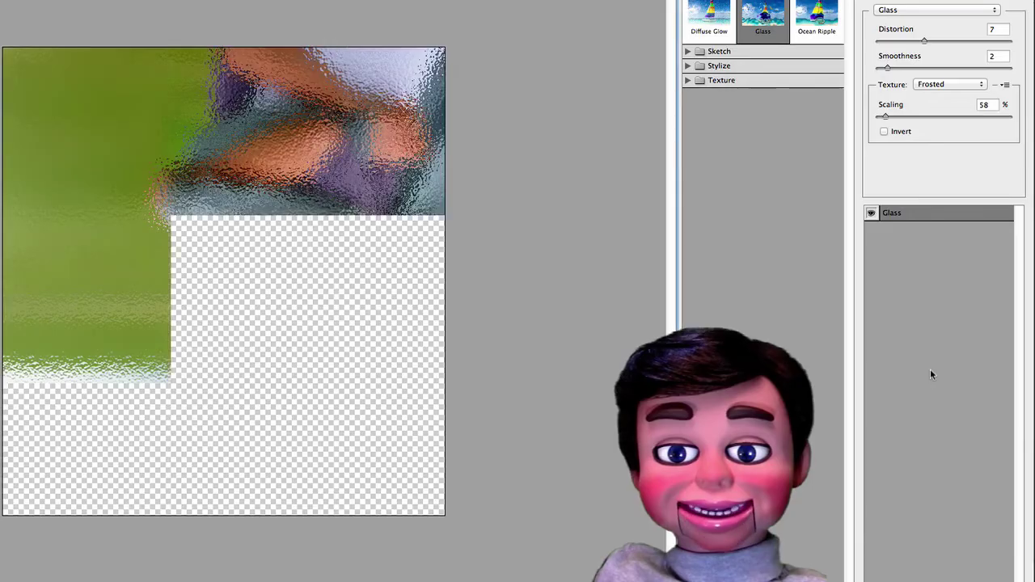
{"action": "key", "text": "Return"}
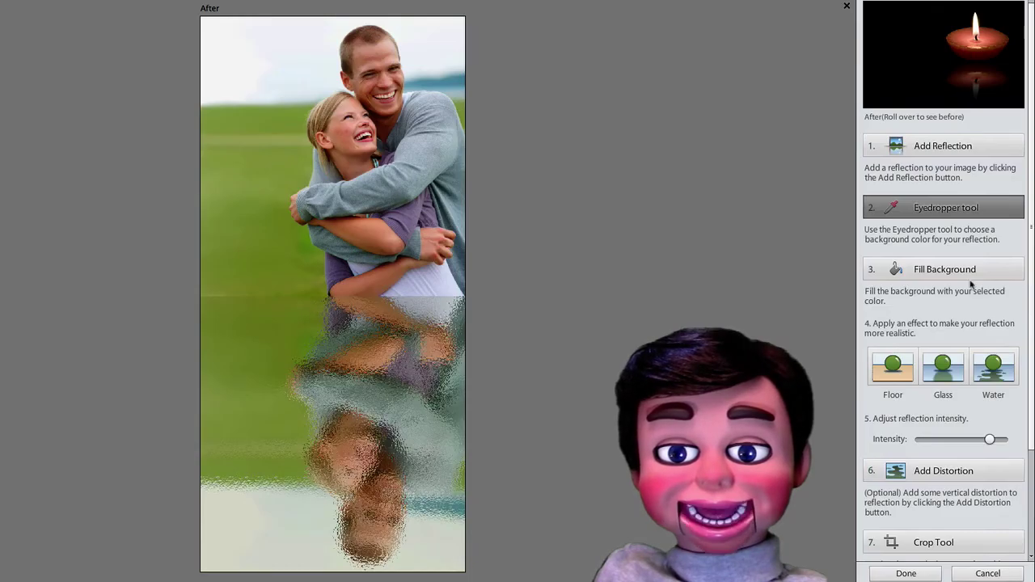
{"action": "left_click", "coordinate": [993, 366]}
{"action": "left_click", "coordinate": [498, 105]}
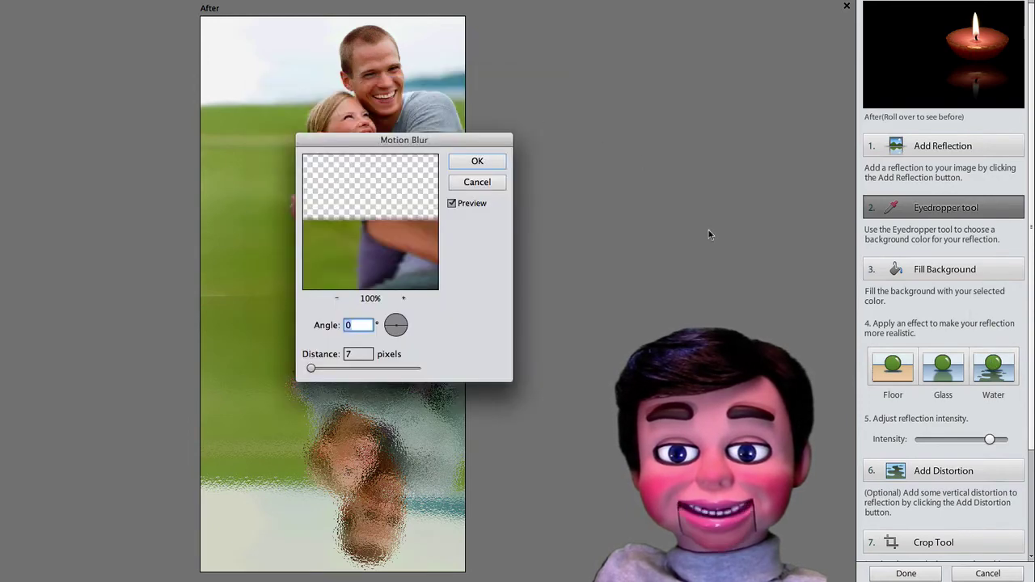
{"action": "left_click", "coordinate": [478, 162]}
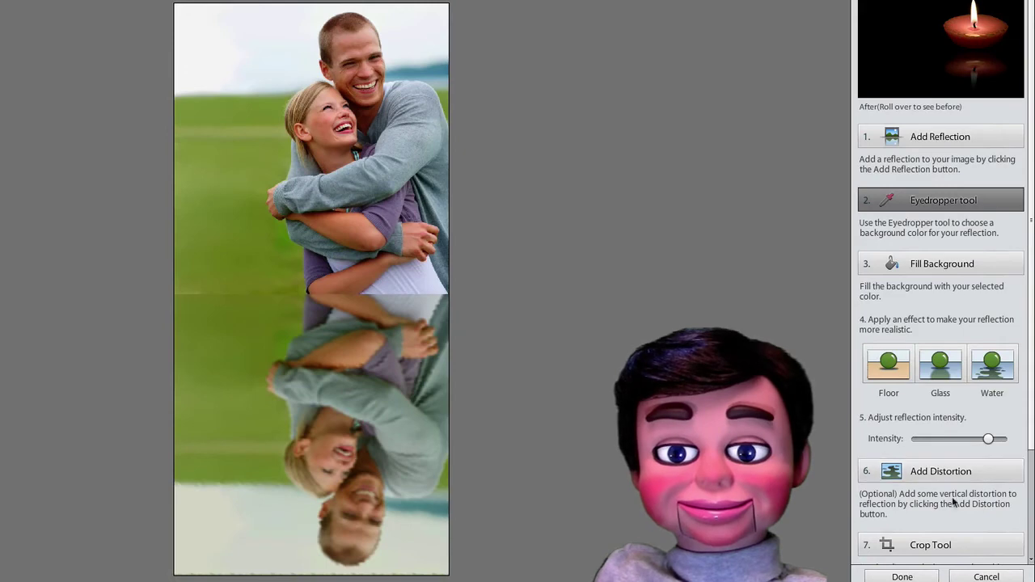
Cancel the Reflection edit to restore the original couple photo, then zoom in and back out
{"action": "left_click", "coordinate": [983, 576]}
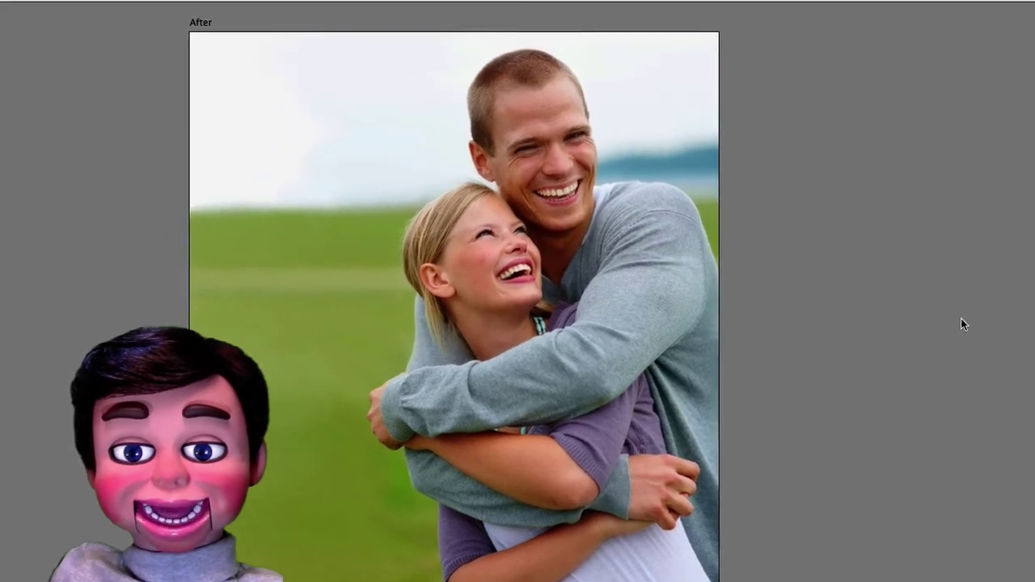
{"action": "key", "text": "super+plus"}
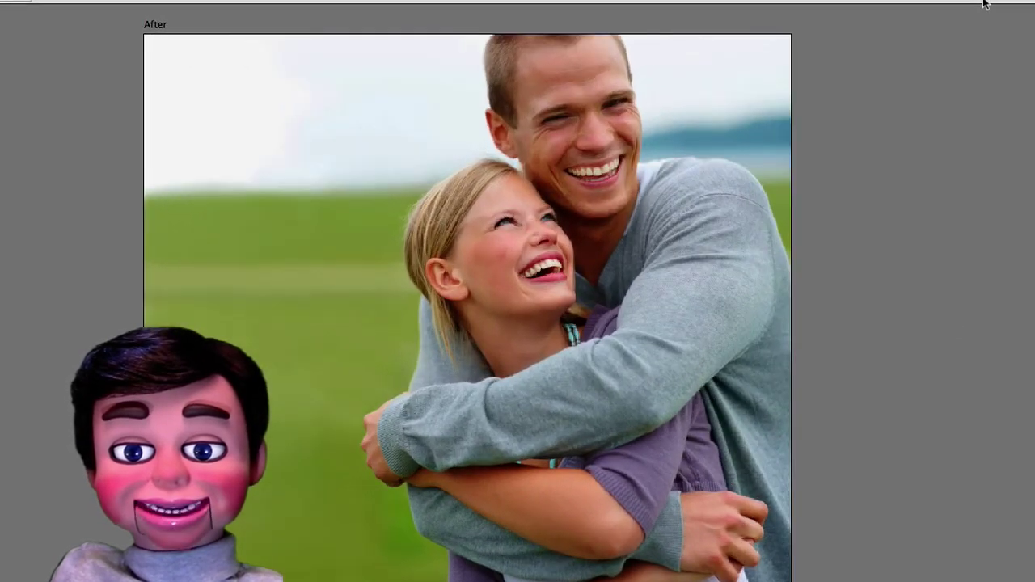
{"action": "key", "text": "super+minus"}
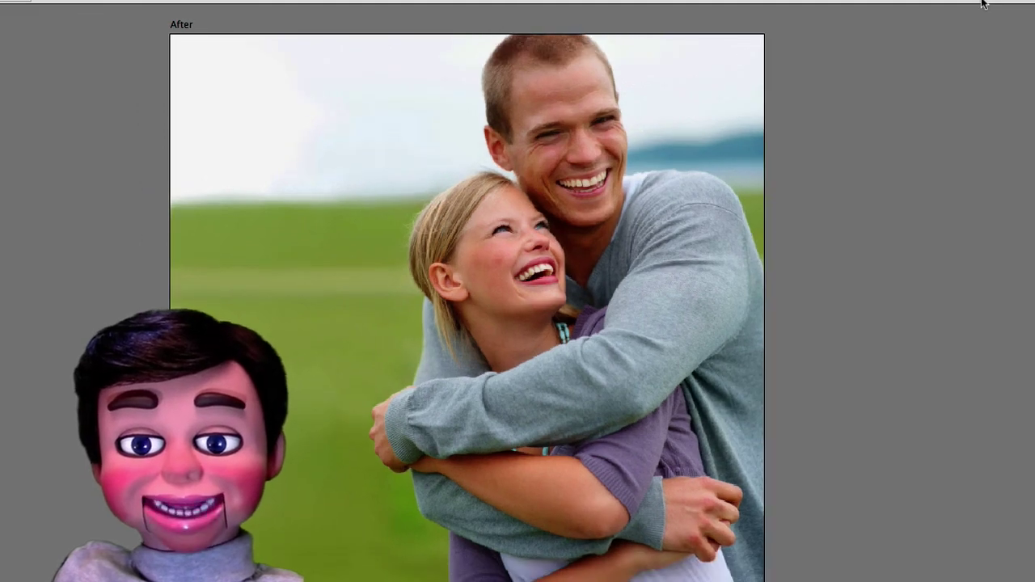